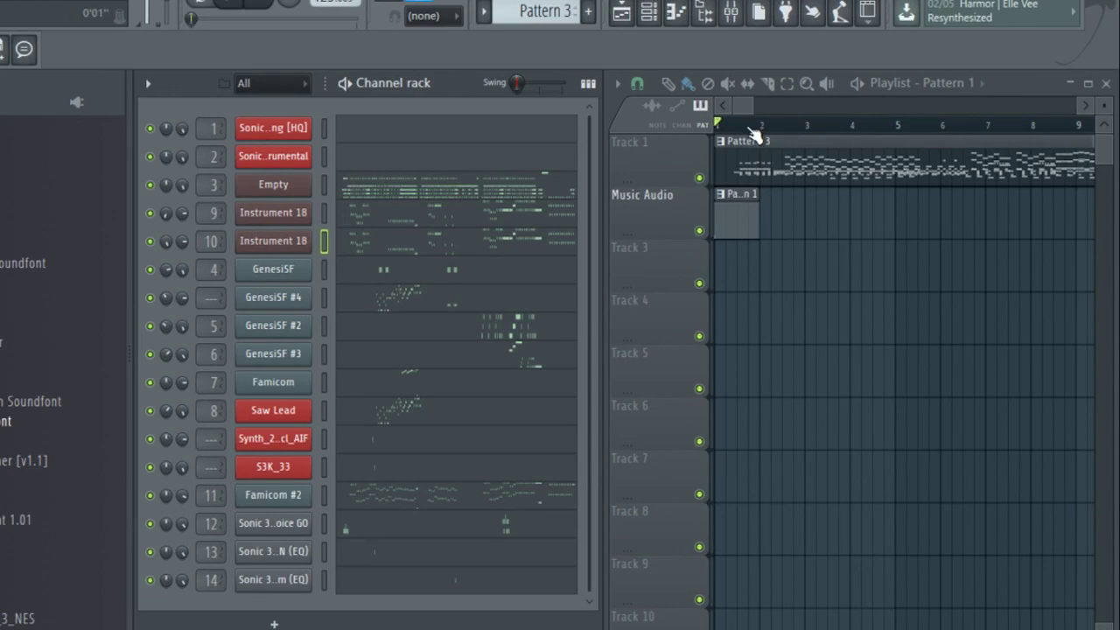
Step: Zoom the playlist out to show 21 bars, then open, reposition and close the Sonic X theme channel settings
{"action": "scroll", "coordinate": [750, 108], "scroll_direction": "down", "scroll_amount": 6}
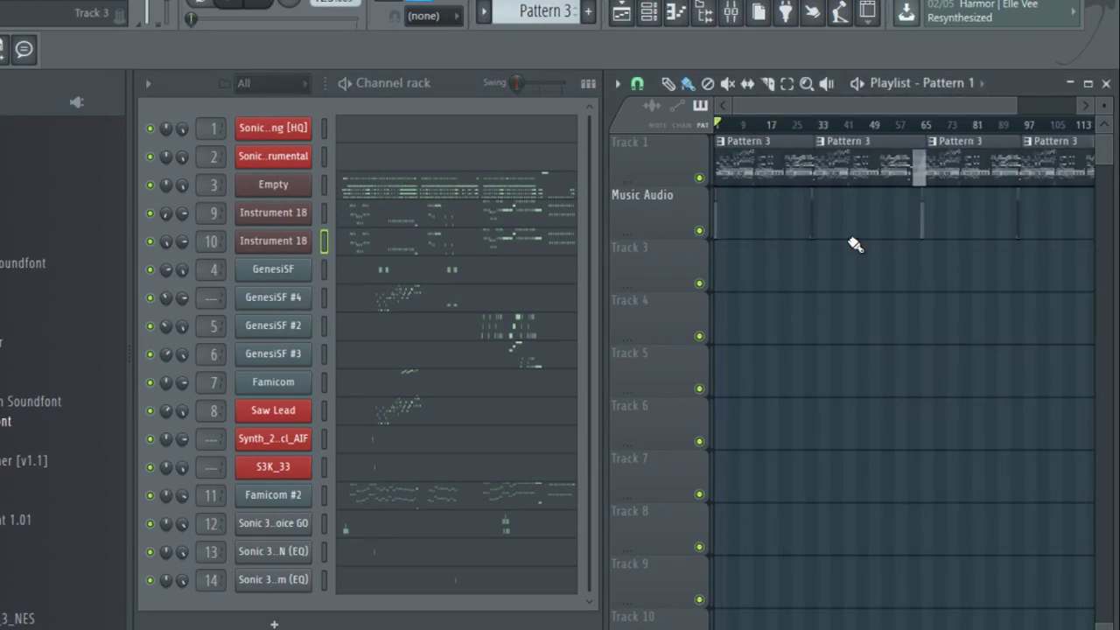
{"action": "left_click_drag", "start_coordinate": [1015, 105], "coordinate": [785, 120]}
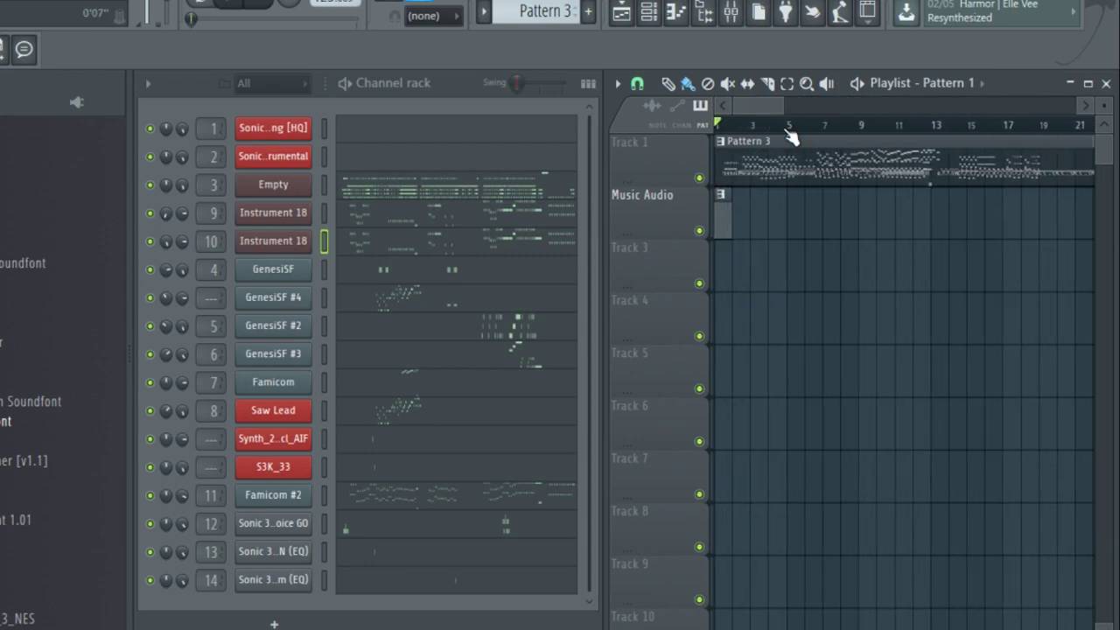
{"action": "left_click", "coordinate": [281, 137]}
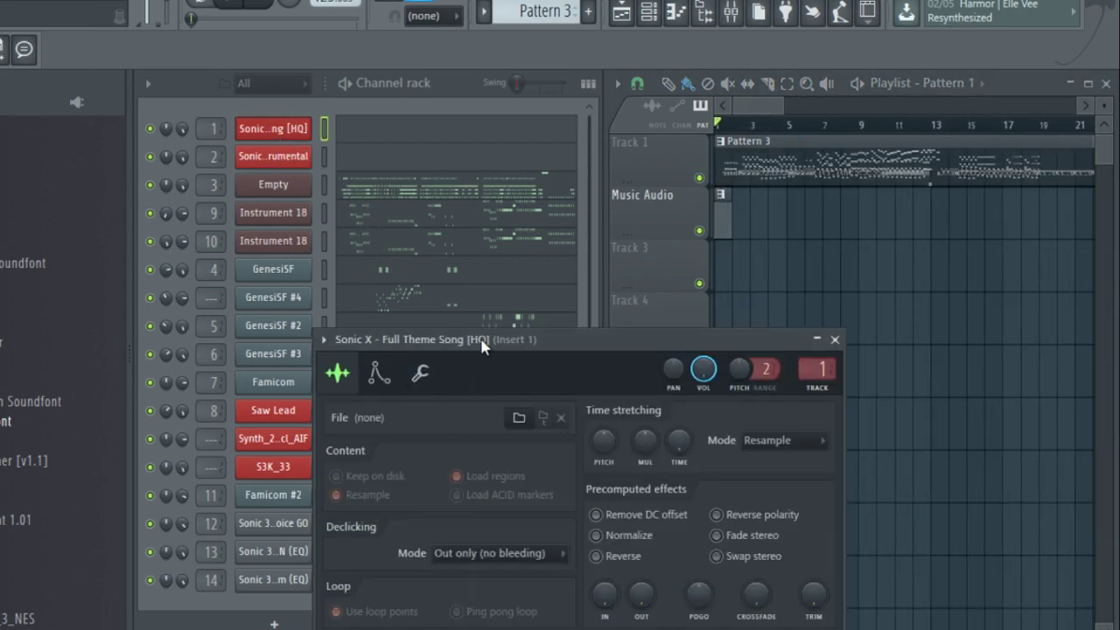
{"action": "left_click_drag", "start_coordinate": [482, 345], "coordinate": [473, 153]}
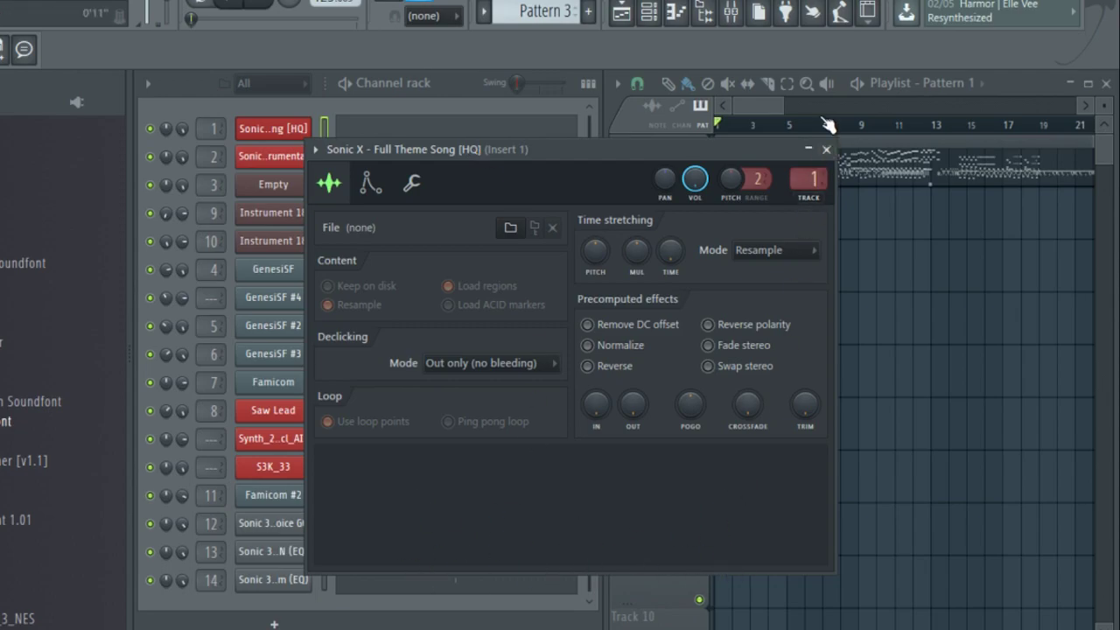
{"action": "left_click", "coordinate": [826, 149]}
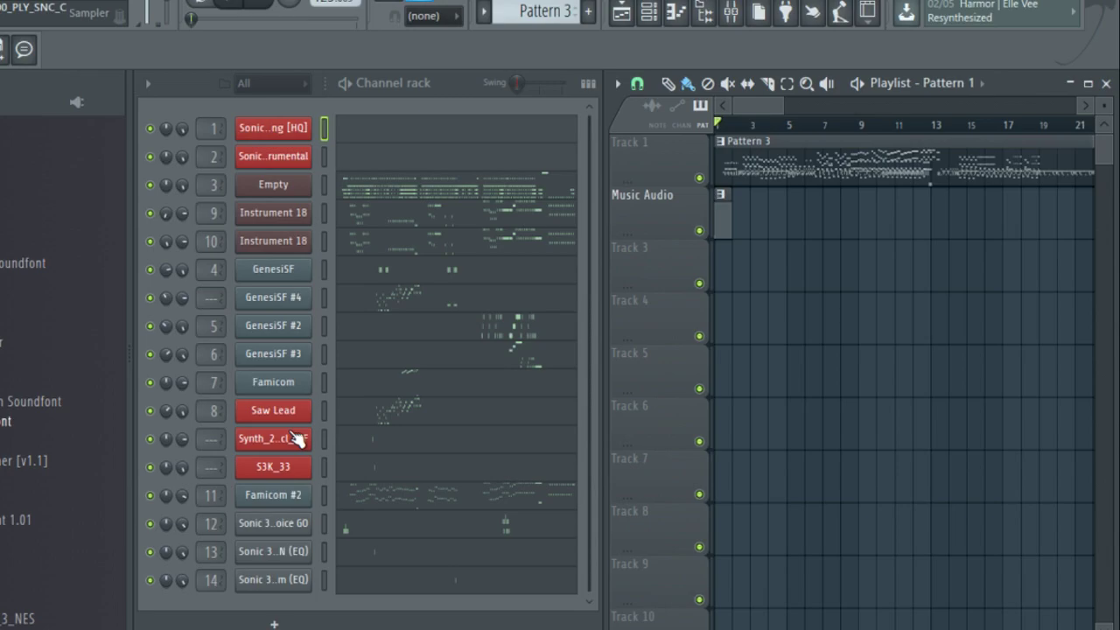
{"action": "left_click", "coordinate": [294, 464]}
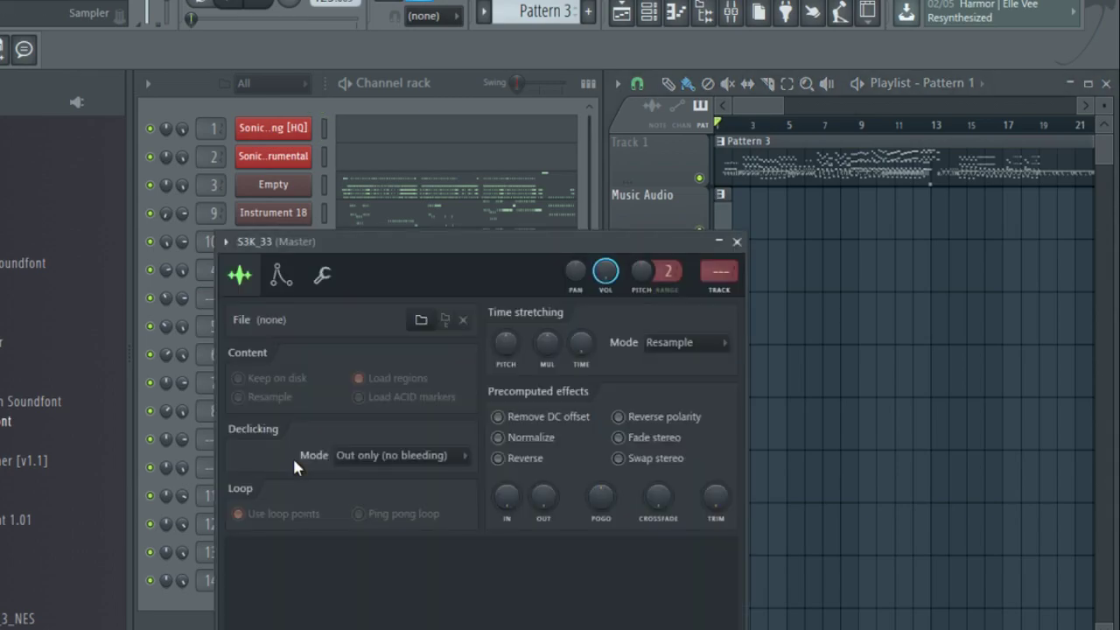
{"action": "left_click_drag", "start_coordinate": [392, 243], "coordinate": [434, 174]}
{"action": "left_click", "coordinate": [779, 172]}
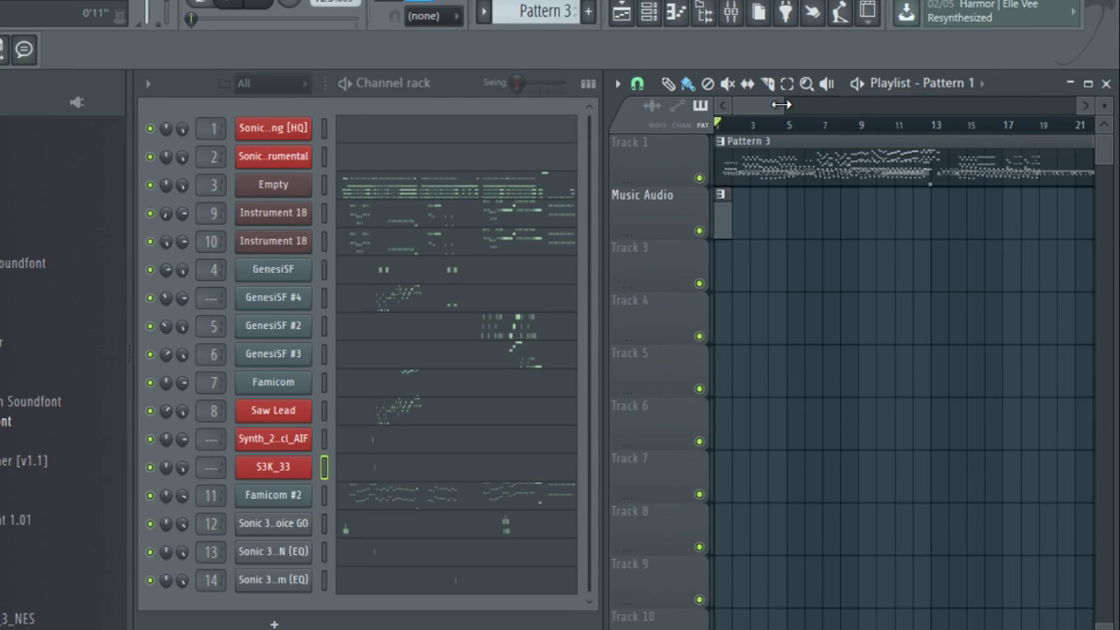
Step: Focus the channel rack and start the Sonic remix playing from bar 1
{"action": "left_click", "coordinate": [527, 618]}
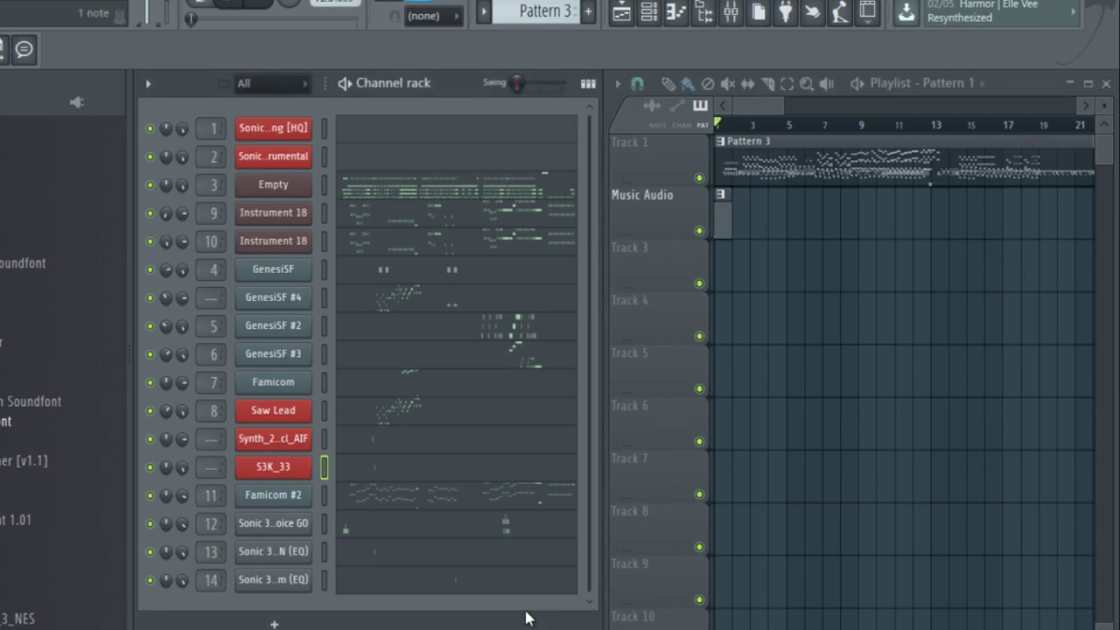
{"action": "key", "text": "space"}
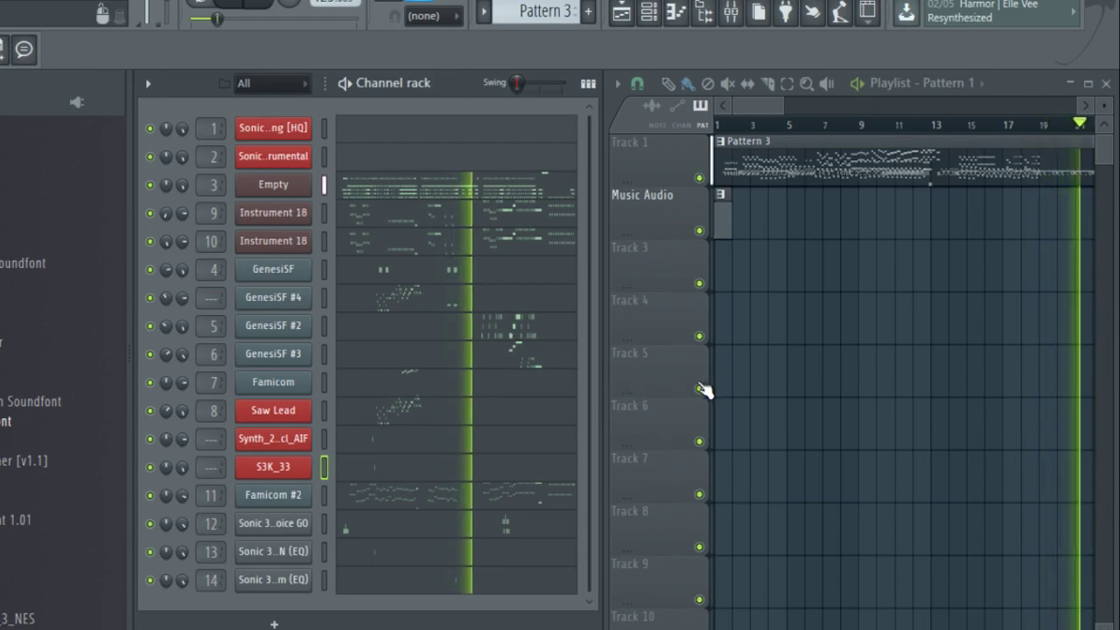
Step: Zoom the playlist out past bar 81 while the song plays, then stop playback
{"action": "left_click_drag", "start_coordinate": [779, 105], "coordinate": [941, 112]}
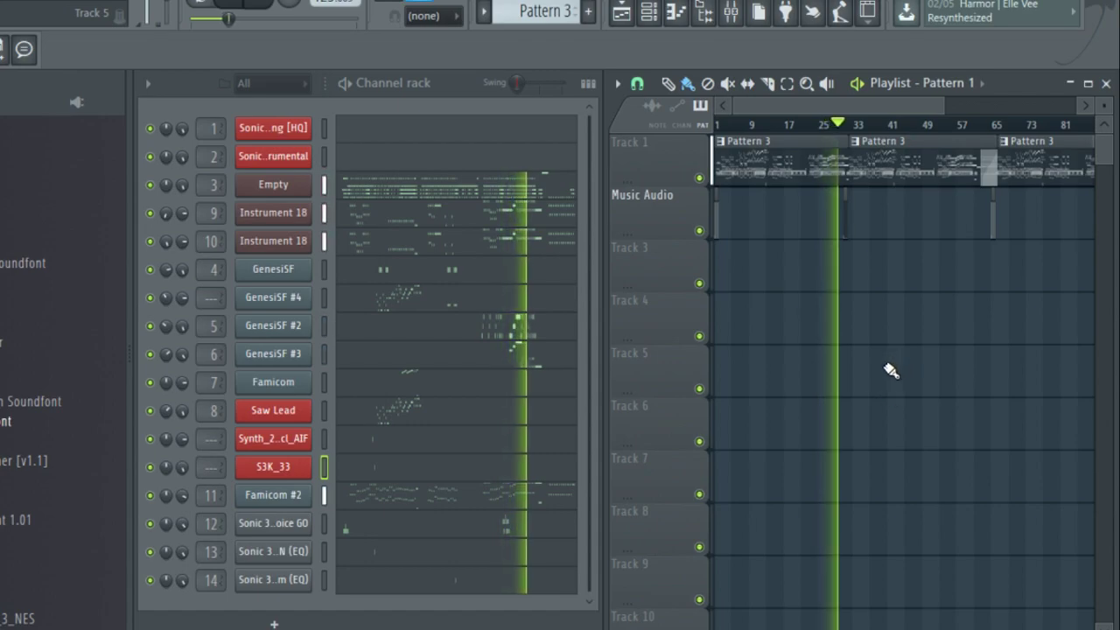
{"action": "left_click", "coordinate": [274, 8]}
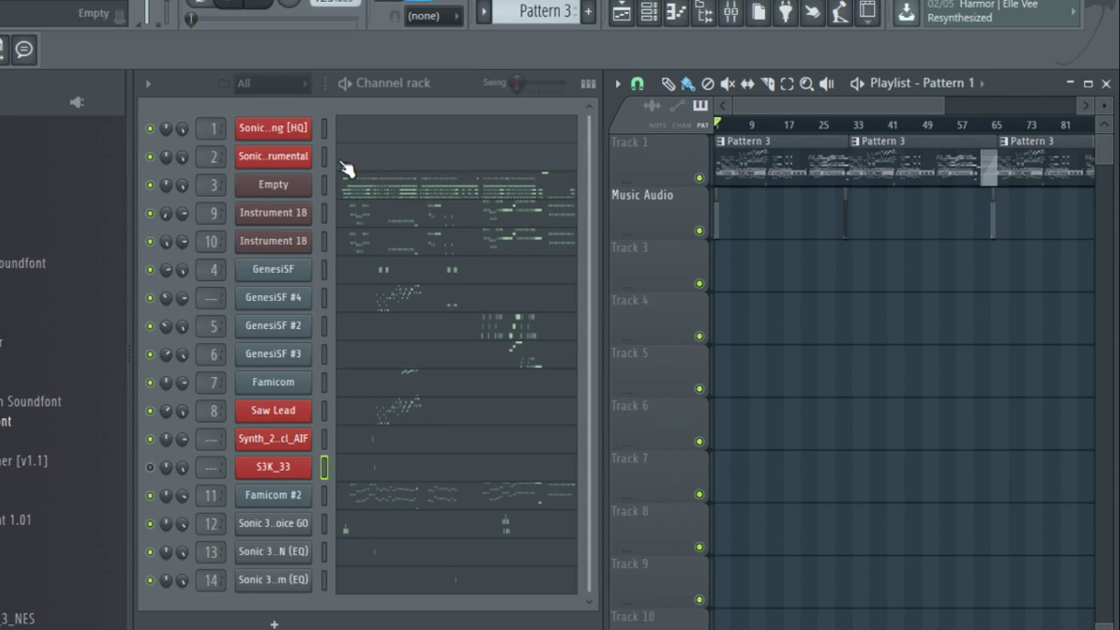
Step: Load the project with Splash Hill Lead and Classic Sq Lead channels and start playing it
{"action": "key", "text": "alt+f"}
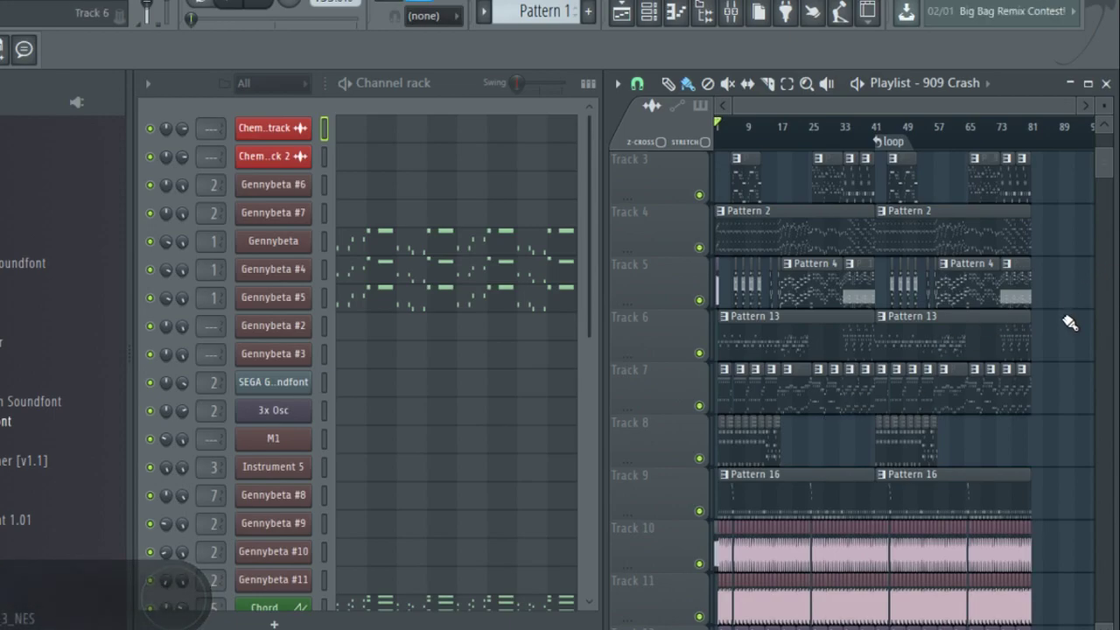
{"action": "key", "text": "space"}
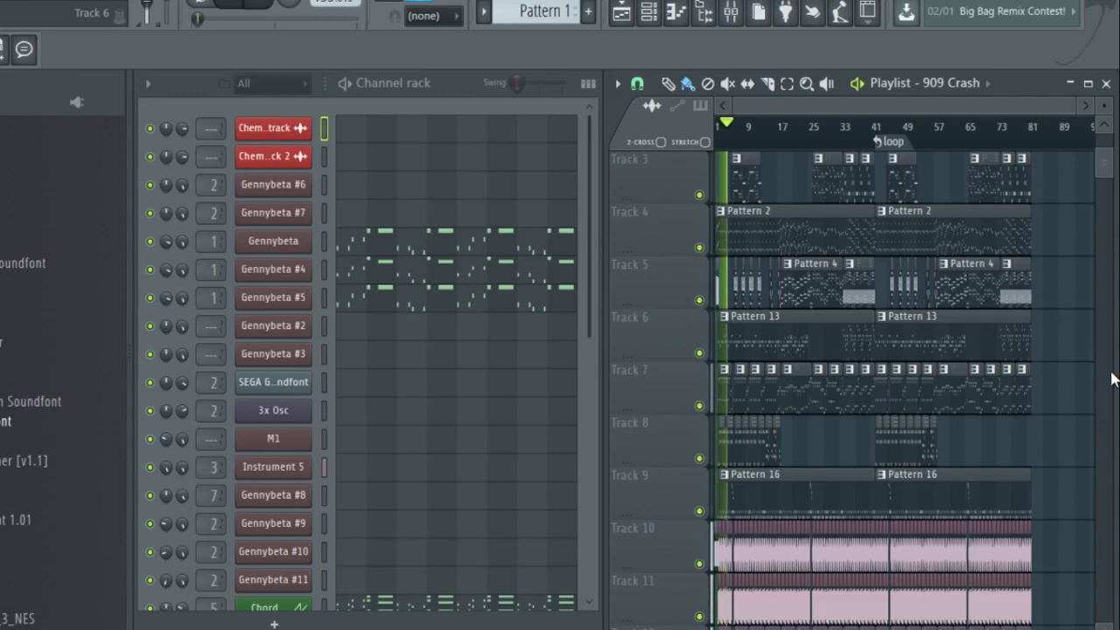
{"action": "scroll", "coordinate": [1055, 328], "scroll_direction": "down", "scroll_amount": 4}
{"action": "scroll", "coordinate": [1064, 405], "scroll_direction": "down", "scroll_amount": 1}
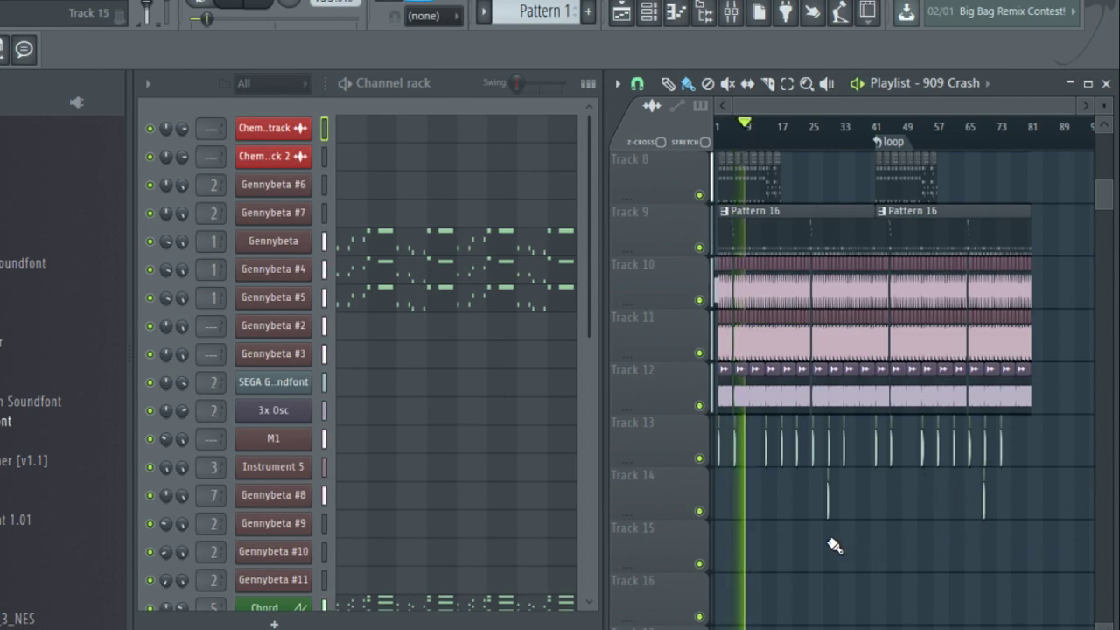
Step: Scroll through its tracks during playback, stop back at bar 1, and begin opening another project
{"action": "scroll", "coordinate": [834, 546], "scroll_direction": "up", "scroll_amount": 3}
{"action": "scroll", "coordinate": [868, 490], "scroll_direction": "up", "scroll_amount": 4}
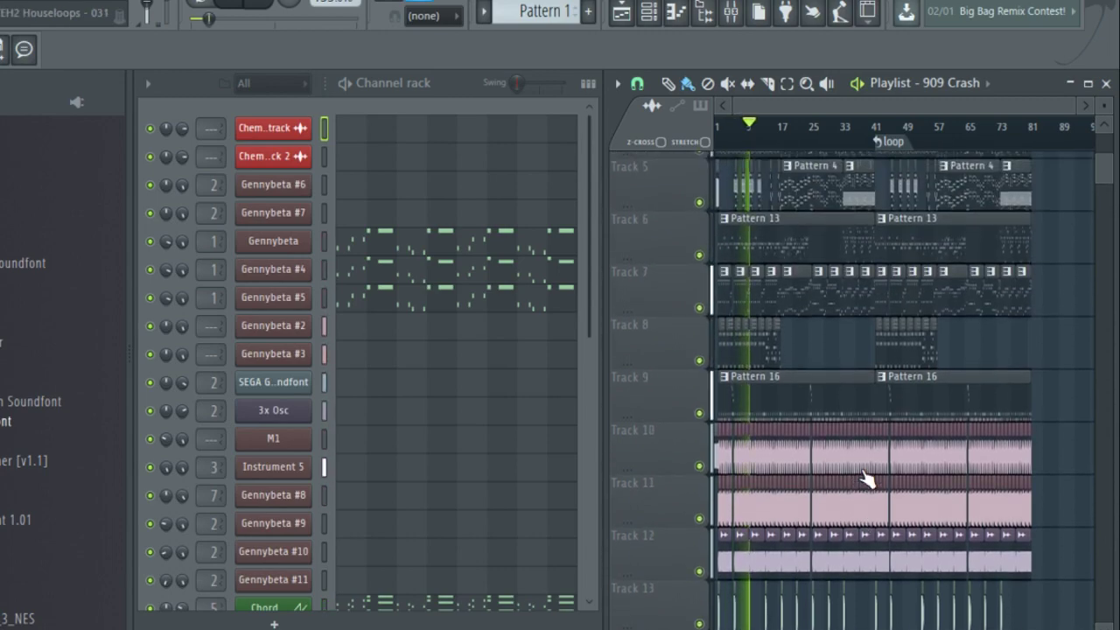
{"action": "scroll", "coordinate": [867, 479], "scroll_direction": "down", "scroll_amount": 2}
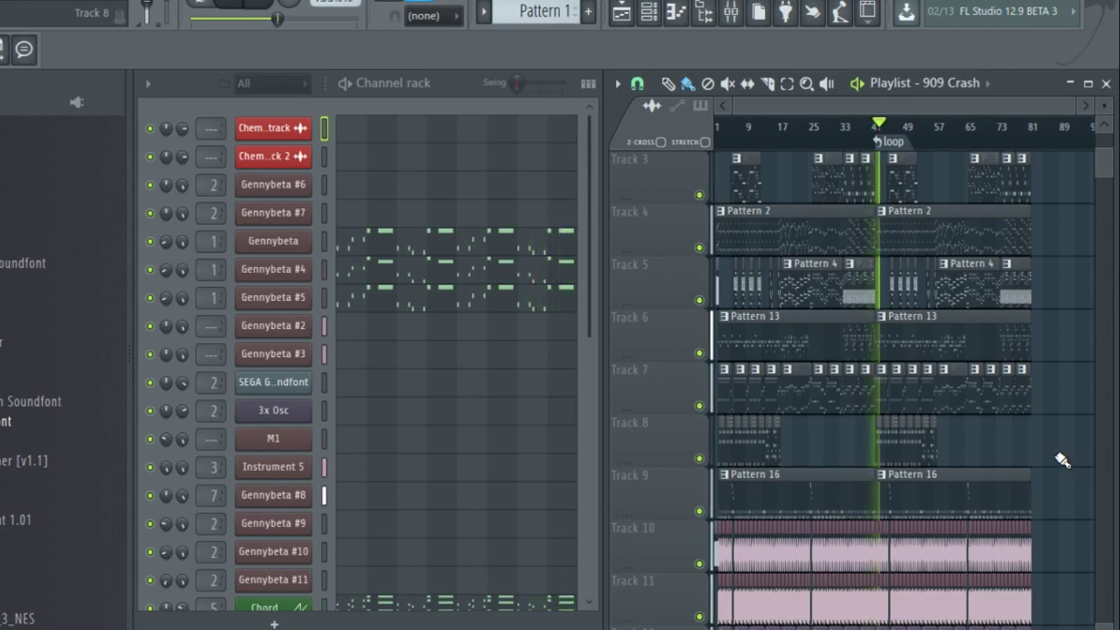
{"action": "left_click", "coordinate": [267, 2]}
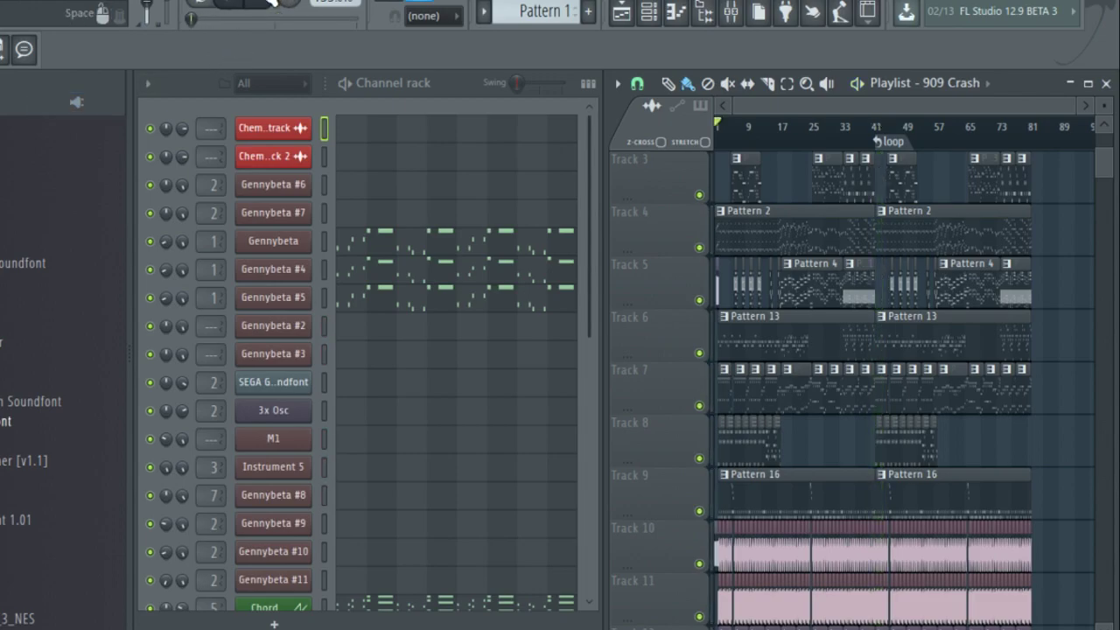
{"action": "key", "text": "alt+f"}
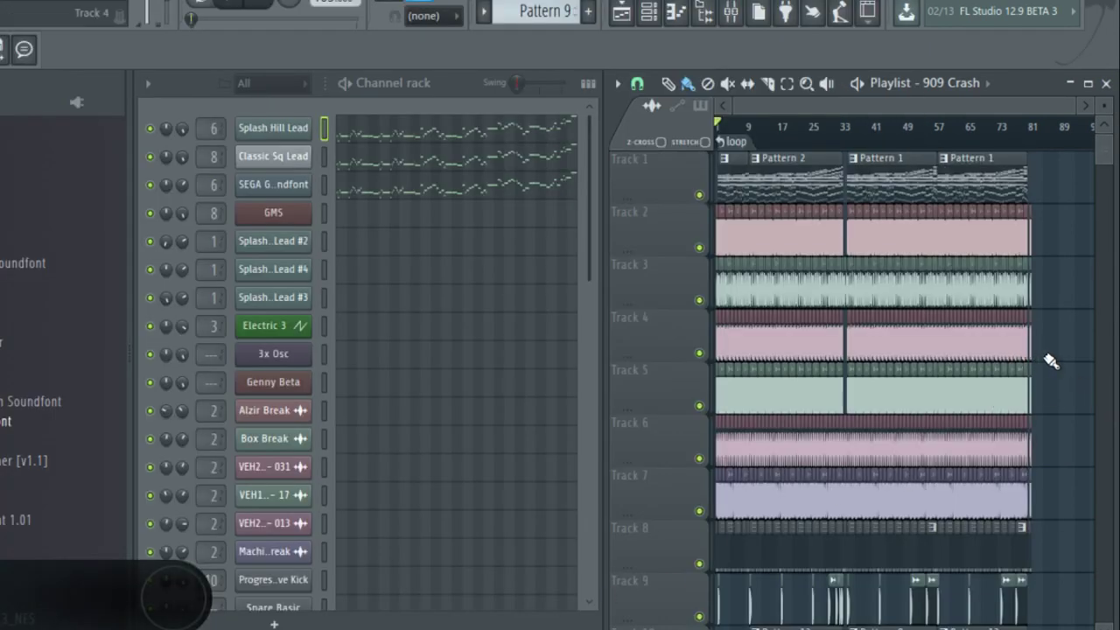
Step: Play the third remix while scrolling its tracks, selecting a Pattern 1 clip for the channel rack
{"action": "scroll", "coordinate": [1063, 354], "scroll_direction": "down", "scroll_amount": 2}
{"action": "scroll", "coordinate": [1050, 376], "scroll_direction": "up", "scroll_amount": 2}
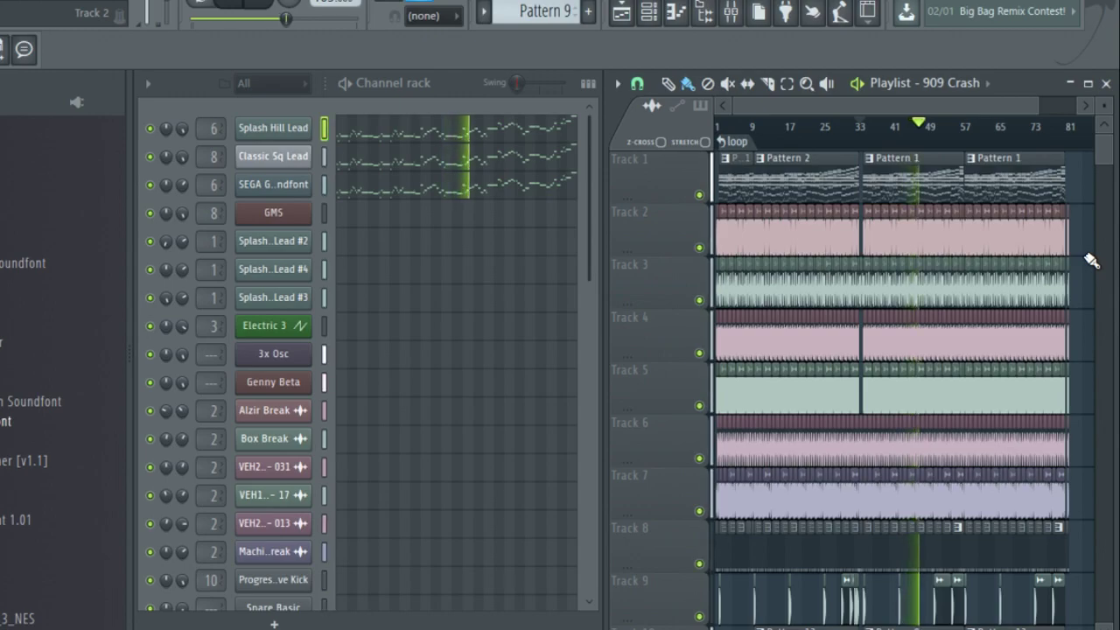
{"action": "scroll", "coordinate": [1091, 260], "scroll_direction": "down", "scroll_amount": 4}
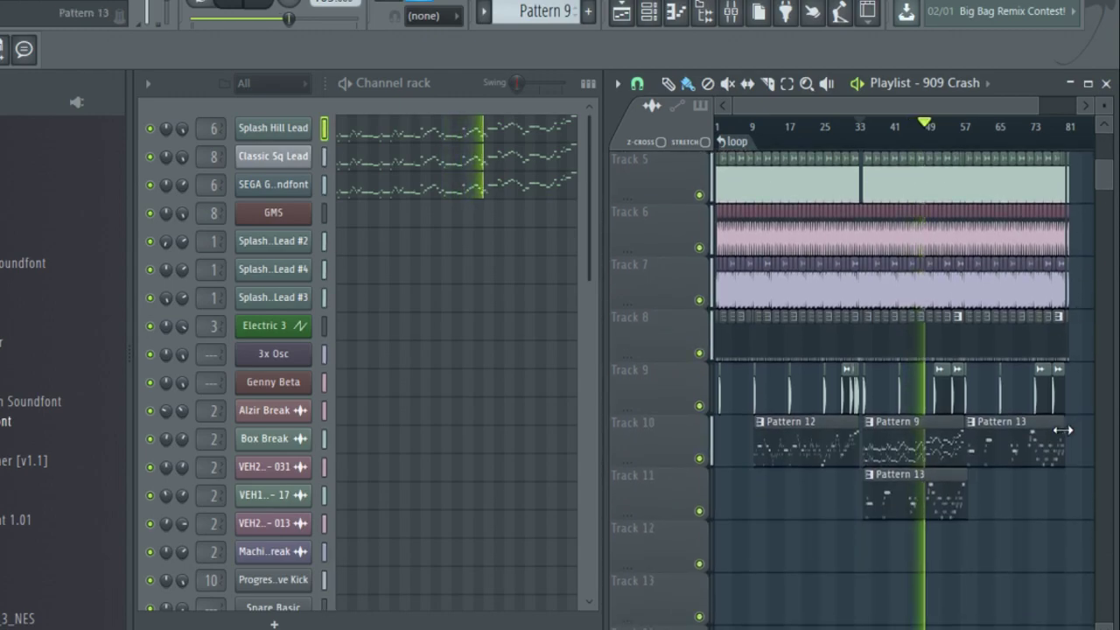
{"action": "scroll", "coordinate": [953, 489], "scroll_direction": "up", "scroll_amount": 4}
{"action": "scroll", "coordinate": [952, 489], "scroll_direction": "up", "scroll_amount": 1}
{"action": "left_click", "coordinate": [890, 189]}
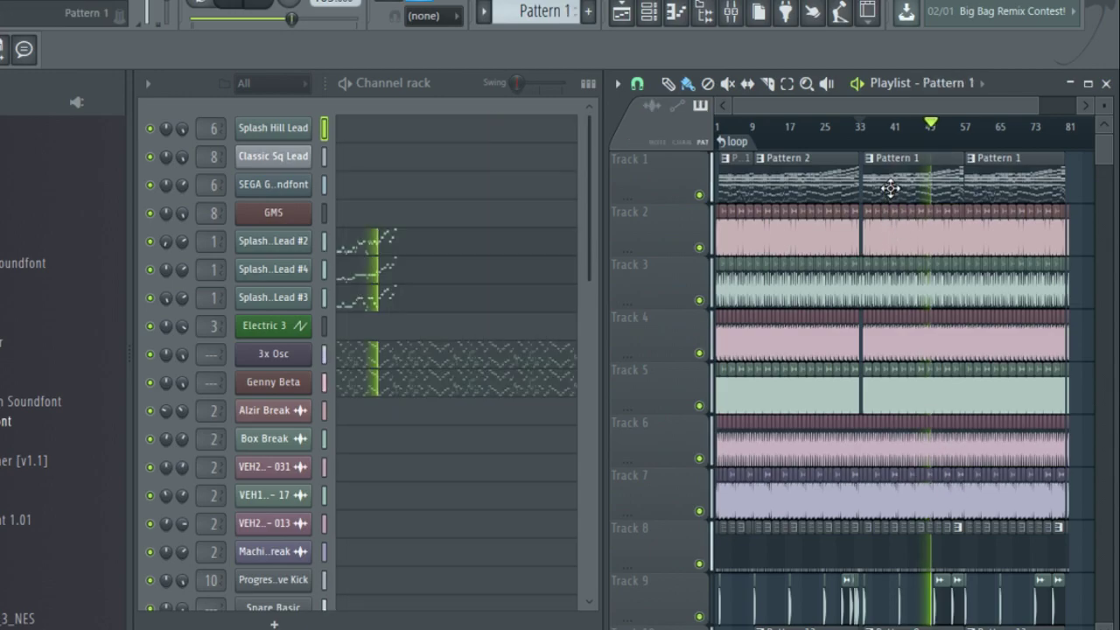
{"action": "scroll", "coordinate": [453, 412], "scroll_direction": "down", "scroll_amount": 4}
{"action": "scroll", "coordinate": [500, 442], "scroll_direction": "up", "scroll_amount": 4}
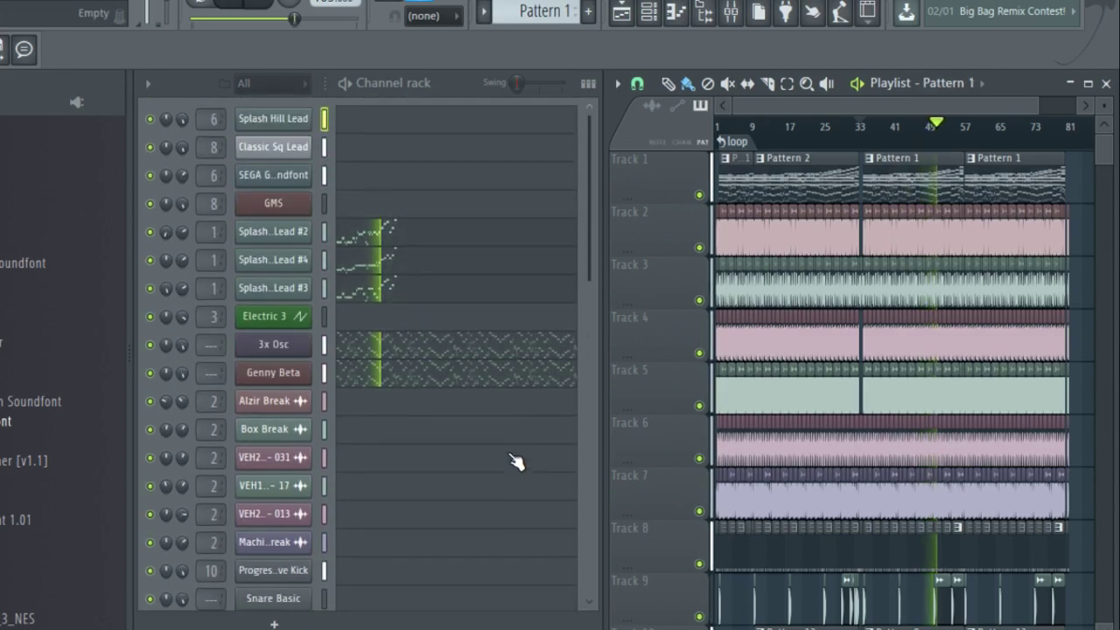
{"action": "scroll", "coordinate": [978, 412], "scroll_direction": "down", "scroll_amount": 6}
{"action": "scroll", "coordinate": [997, 425], "scroll_direction": "up", "scroll_amount": 6}
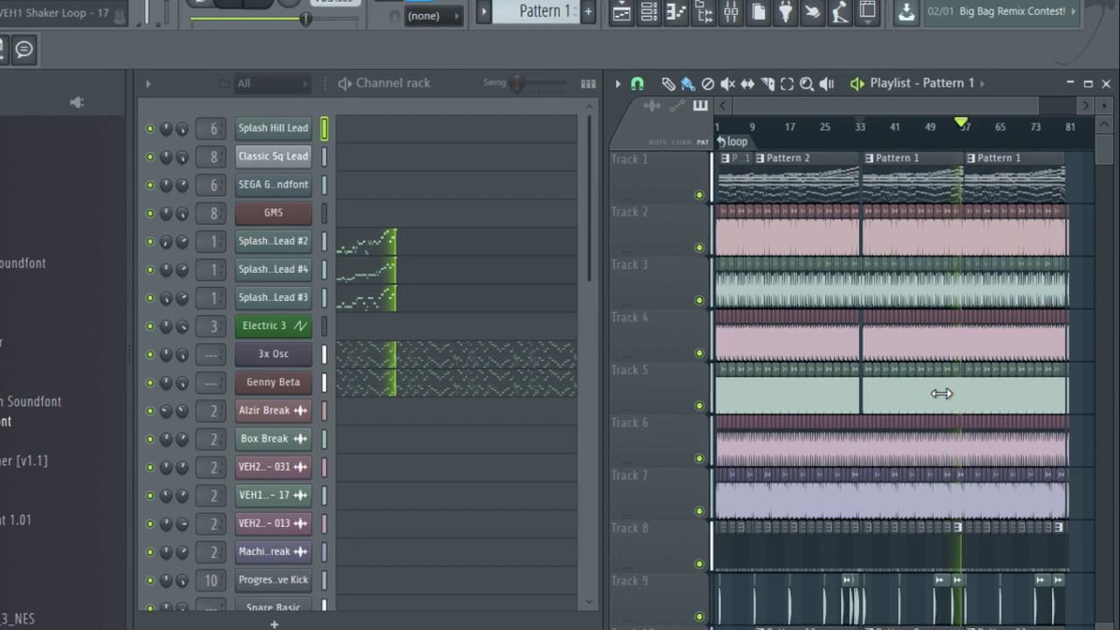
Step: Stop the previous song, zoom out the Chord/Pad 2/Genny Beta project's playlist, and play it
{"action": "left_click", "coordinate": [236, 8]}
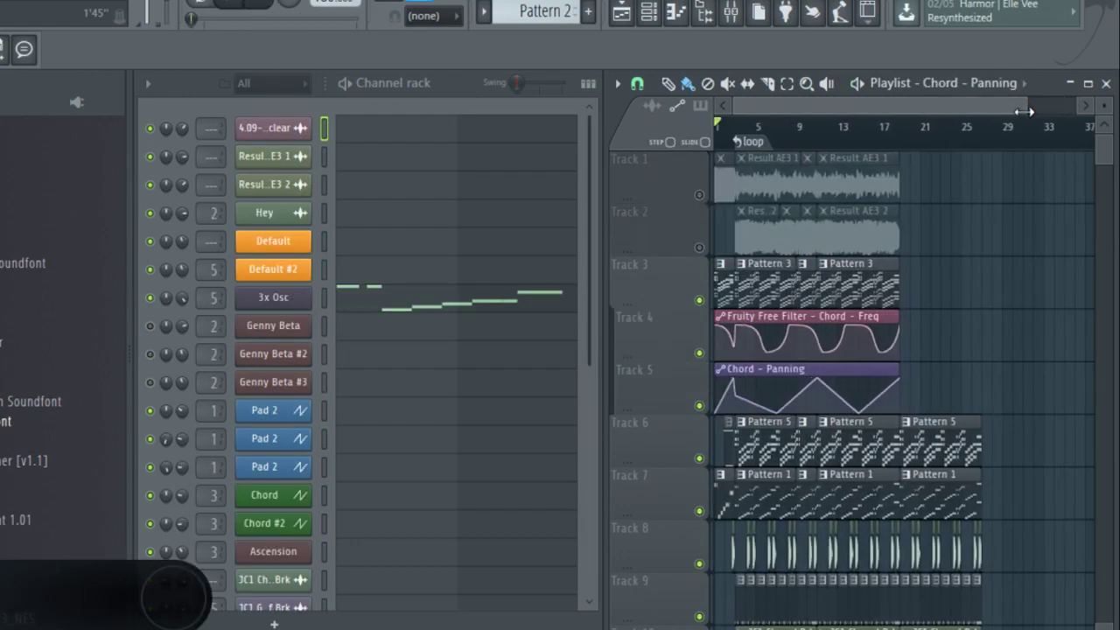
{"action": "left_click_drag", "start_coordinate": [953, 124], "coordinate": [967, 130]}
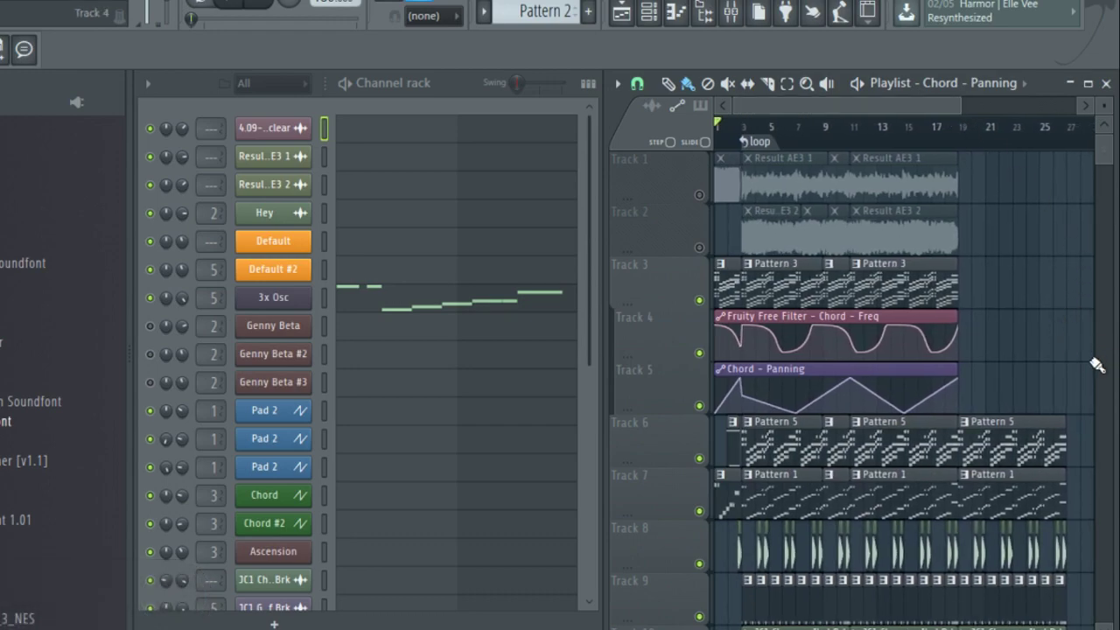
{"action": "scroll", "coordinate": [1093, 366], "scroll_direction": "down", "scroll_amount": 5}
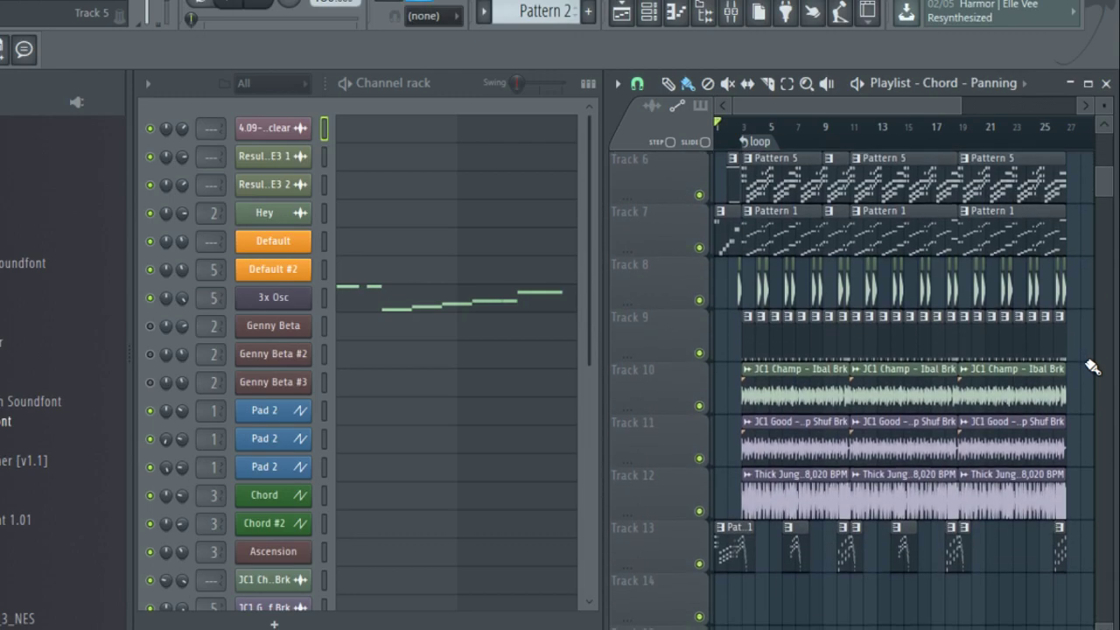
{"action": "key", "text": "space"}
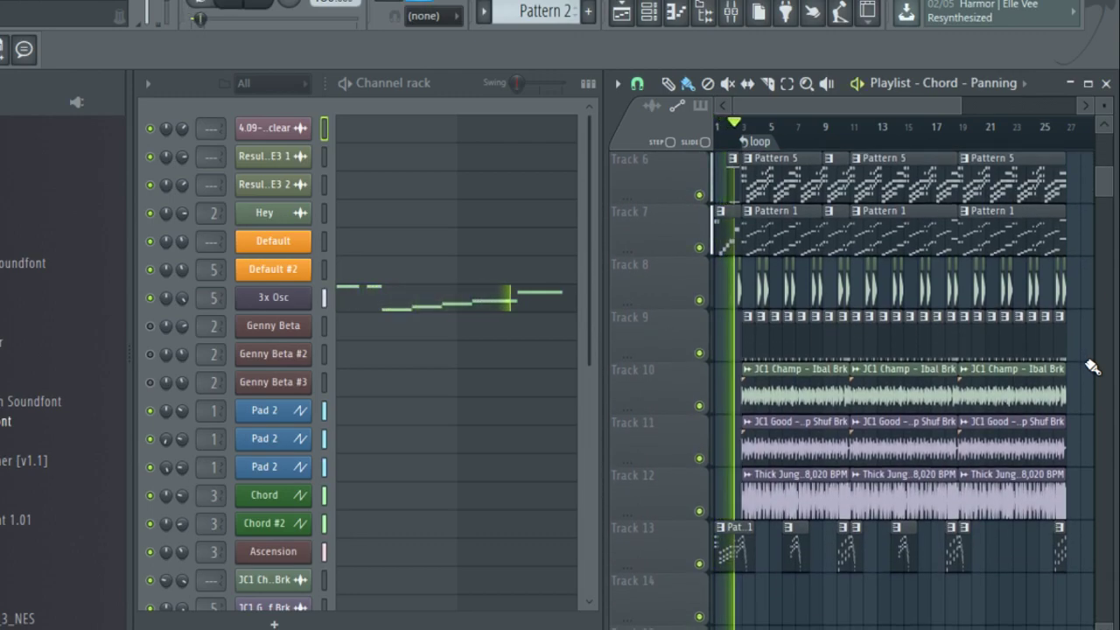
{"action": "scroll", "coordinate": [1093, 366], "scroll_direction": "up", "scroll_amount": 3}
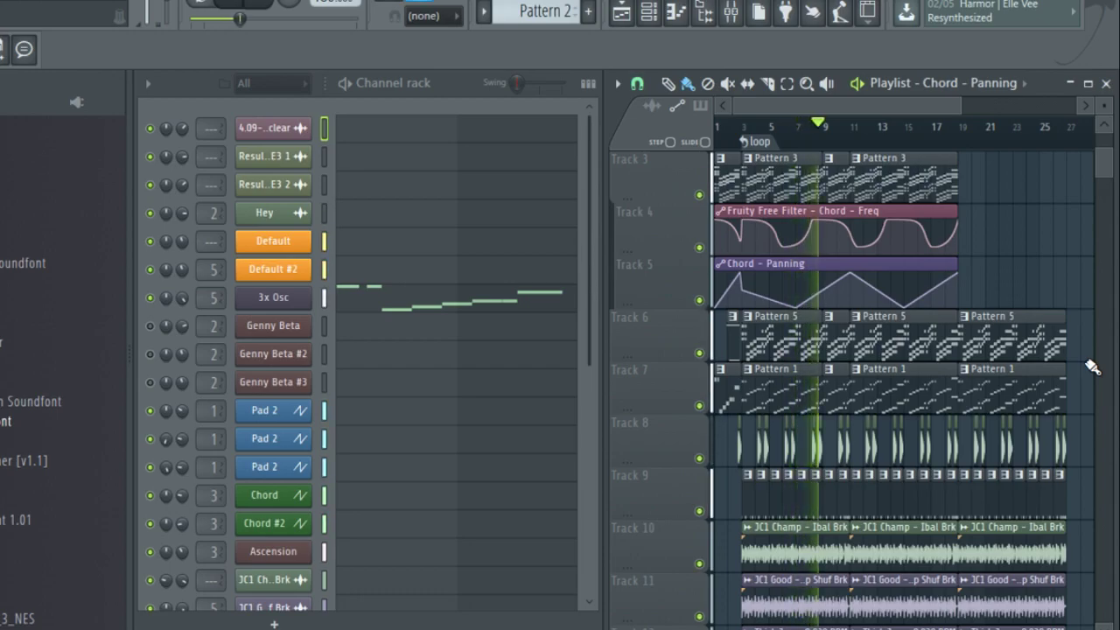
{"action": "scroll", "coordinate": [1093, 367], "scroll_direction": "up", "scroll_amount": 1}
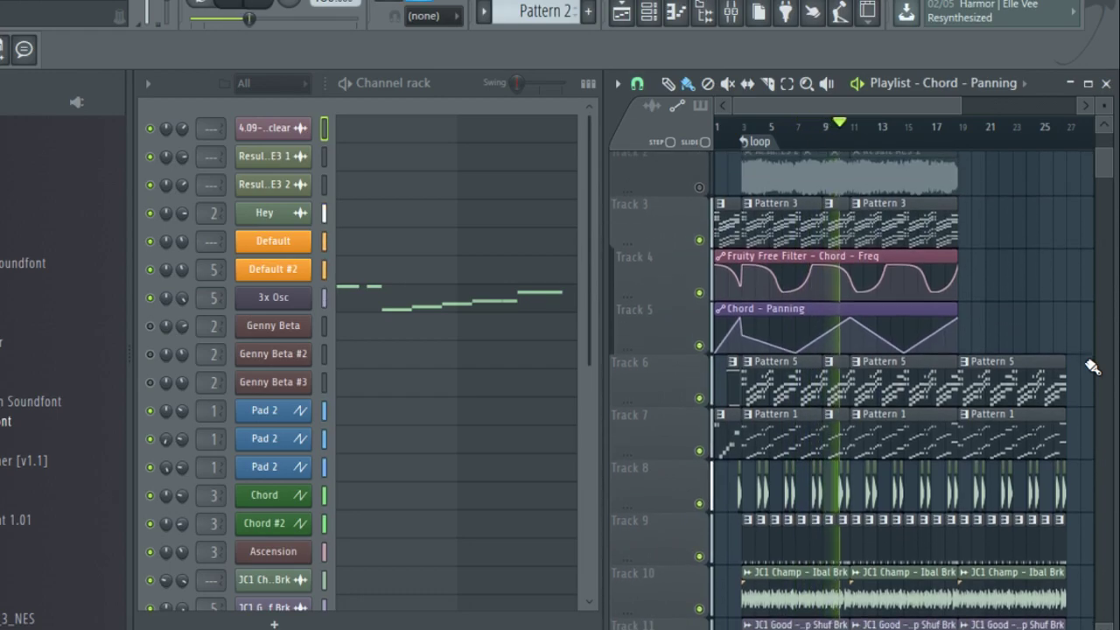
{"action": "scroll", "coordinate": [1093, 367], "scroll_direction": "down", "scroll_amount": 1}
{"action": "scroll", "coordinate": [1093, 367], "scroll_direction": "down", "scroll_amount": 3}
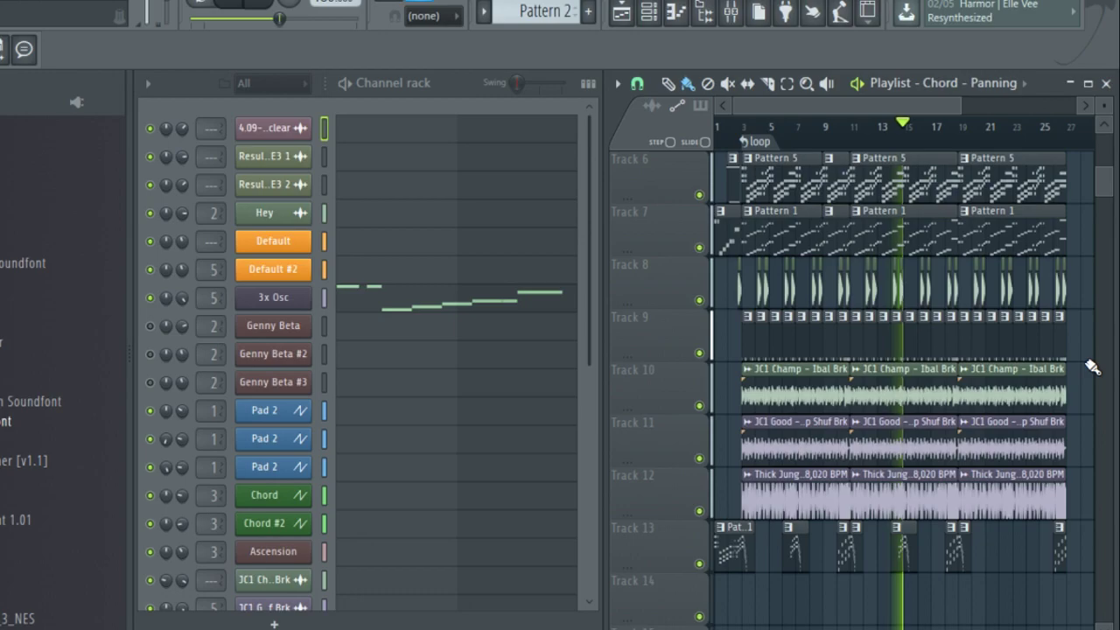
Step: Zoom the GF01_110_beat3 playlist out to bar 61 and play the beat, scrolling its tracks
{"action": "scroll", "coordinate": [1093, 367], "scroll_direction": "up", "scroll_amount": 1}
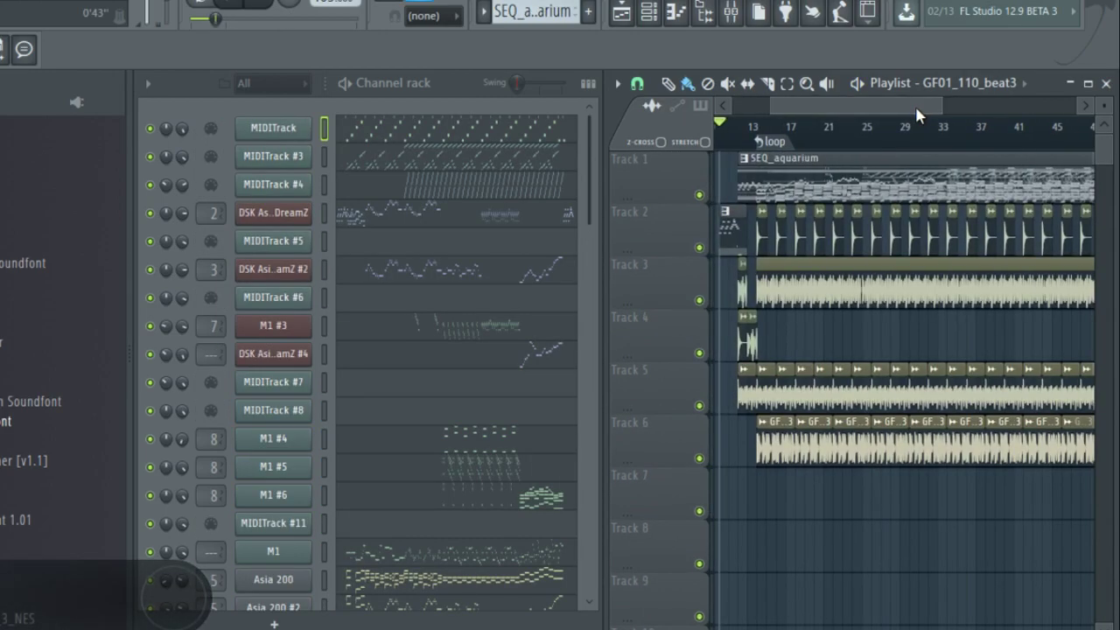
{"action": "left_click_drag", "start_coordinate": [936, 99], "coordinate": [1000, 133]}
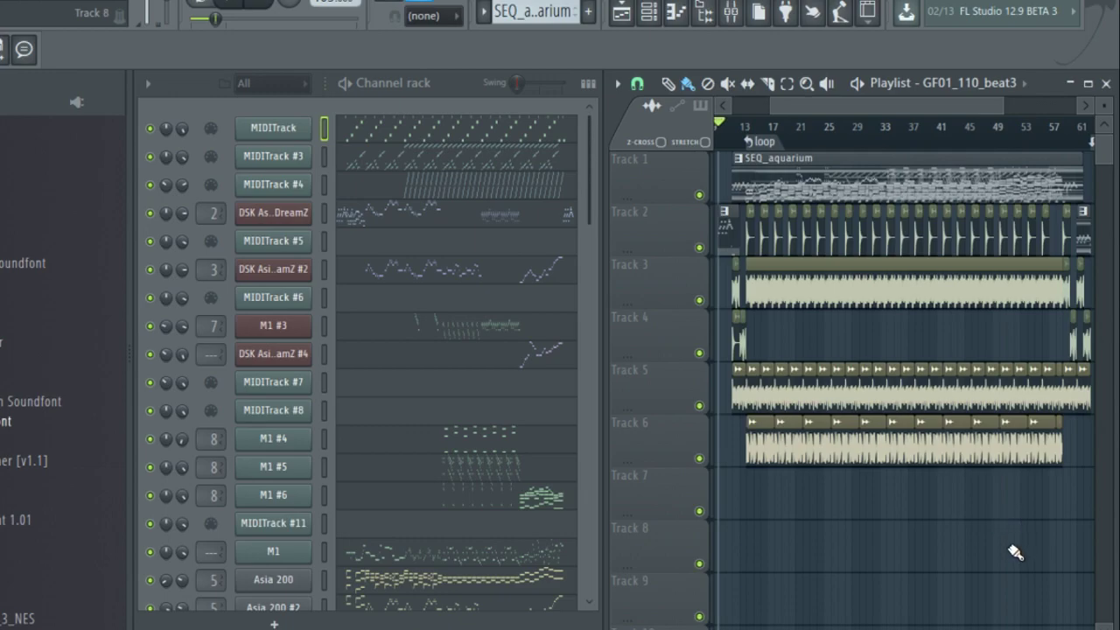
{"action": "key", "text": "space"}
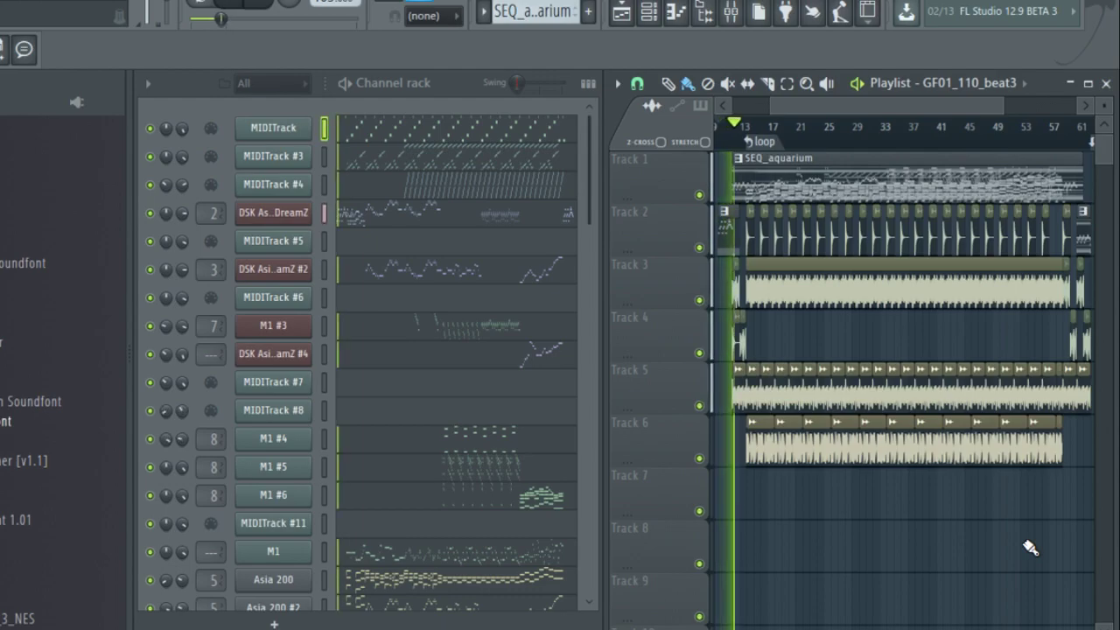
{"action": "scroll", "coordinate": [560, 490], "scroll_direction": "down", "scroll_amount": 5}
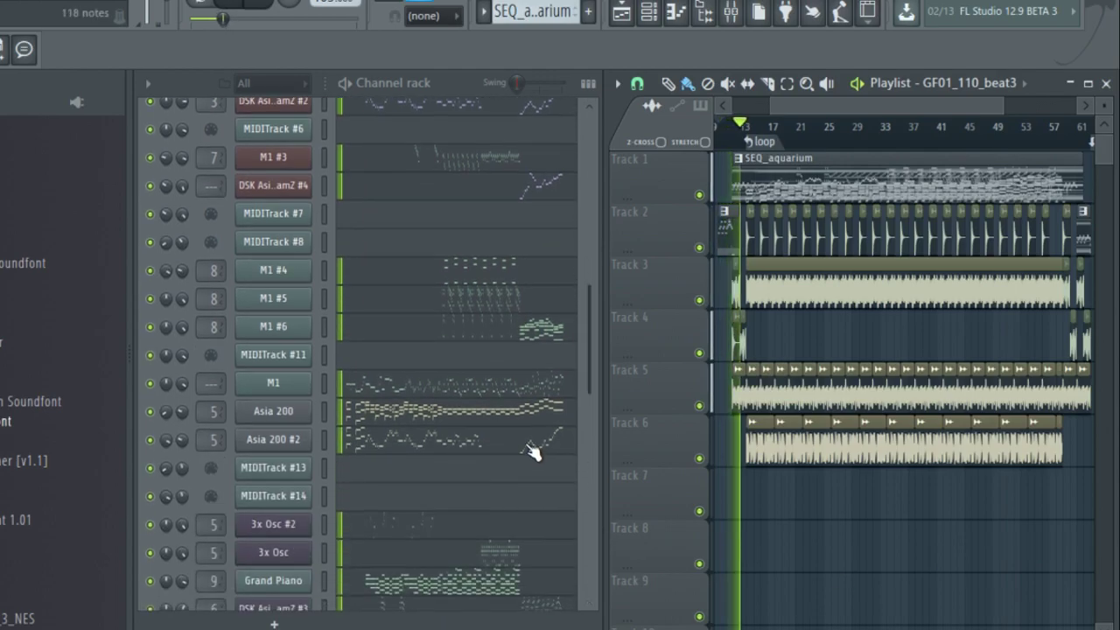
{"action": "scroll", "coordinate": [558, 447], "scroll_direction": "up", "scroll_amount": 3}
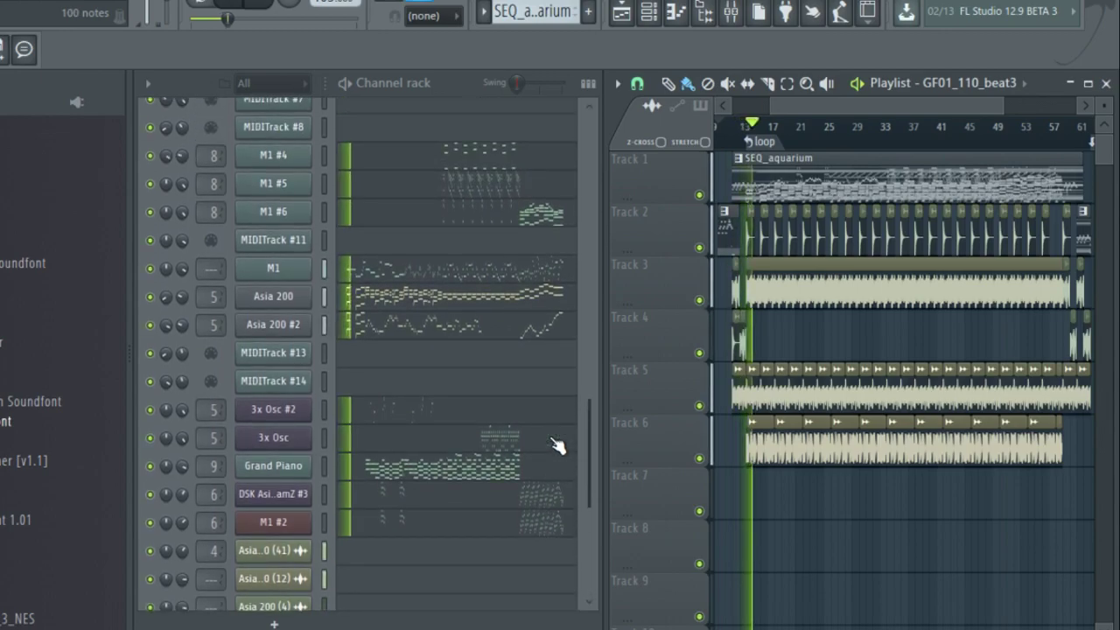
{"action": "scroll", "coordinate": [559, 446], "scroll_direction": "down", "scroll_amount": 3}
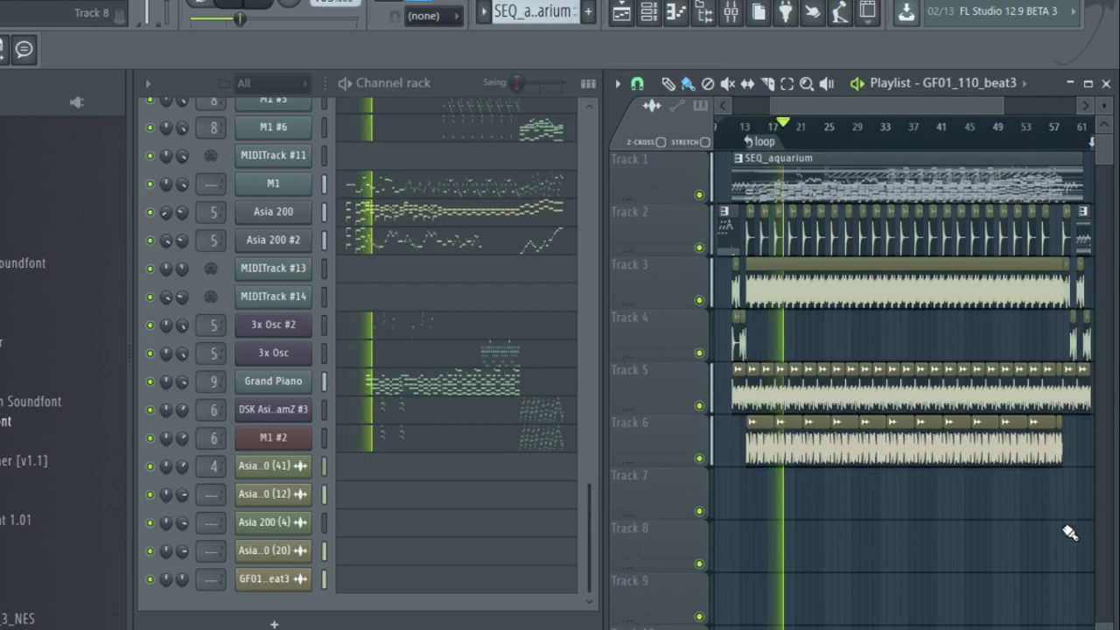
{"action": "scroll", "coordinate": [418, 454], "scroll_direction": "up", "scroll_amount": 4}
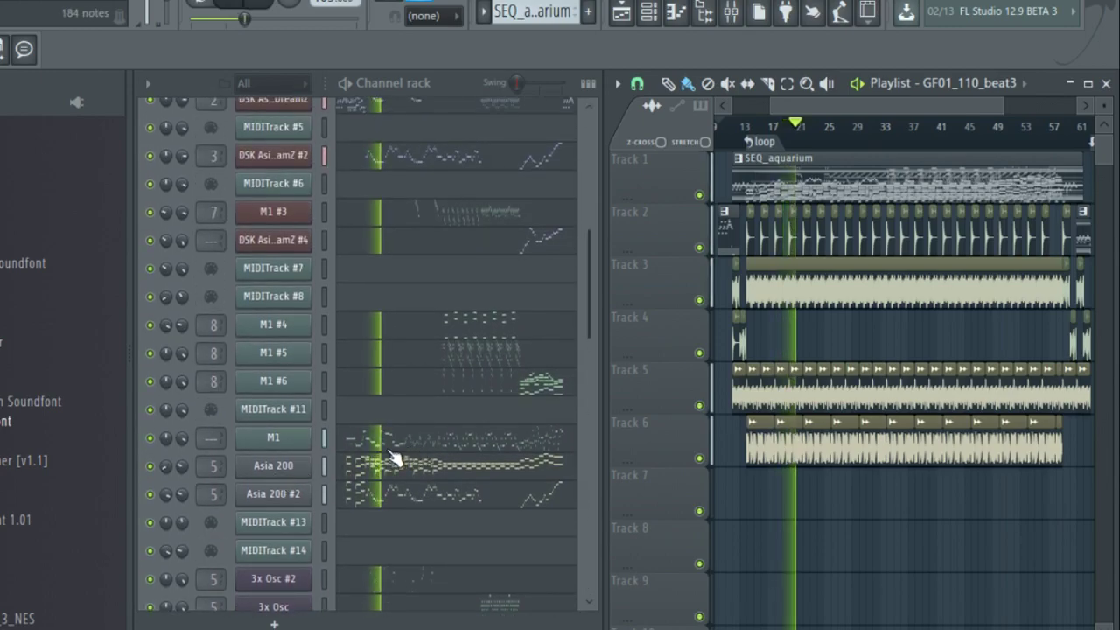
{"action": "scroll", "coordinate": [350, 368], "scroll_direction": "up", "scroll_amount": 2}
{"action": "left_click", "coordinate": [280, 239]}
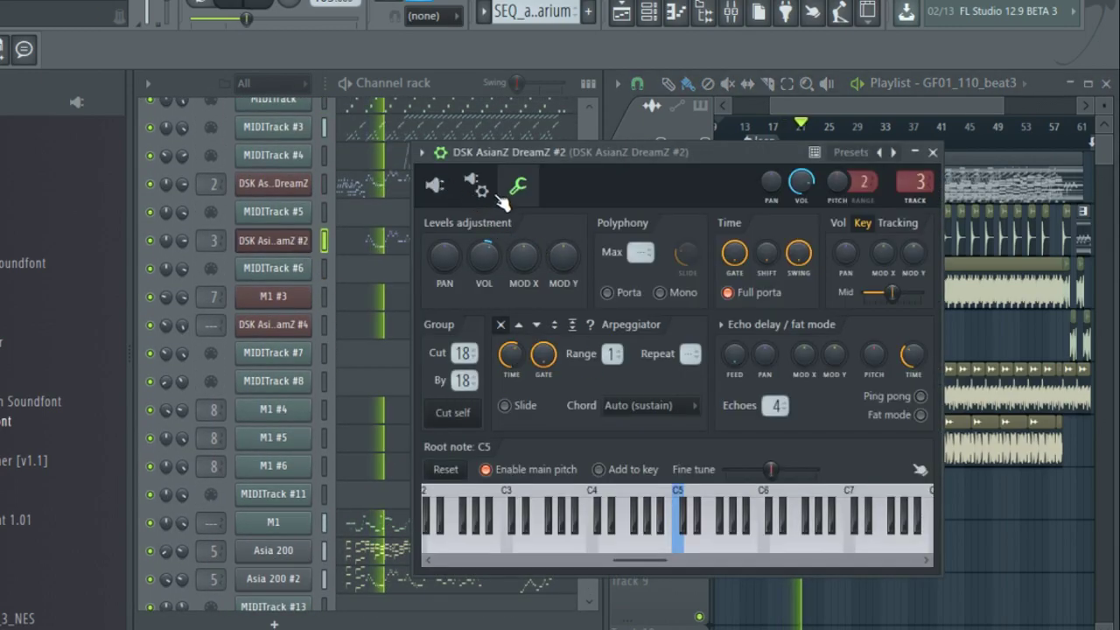
{"action": "left_click", "coordinate": [436, 185]}
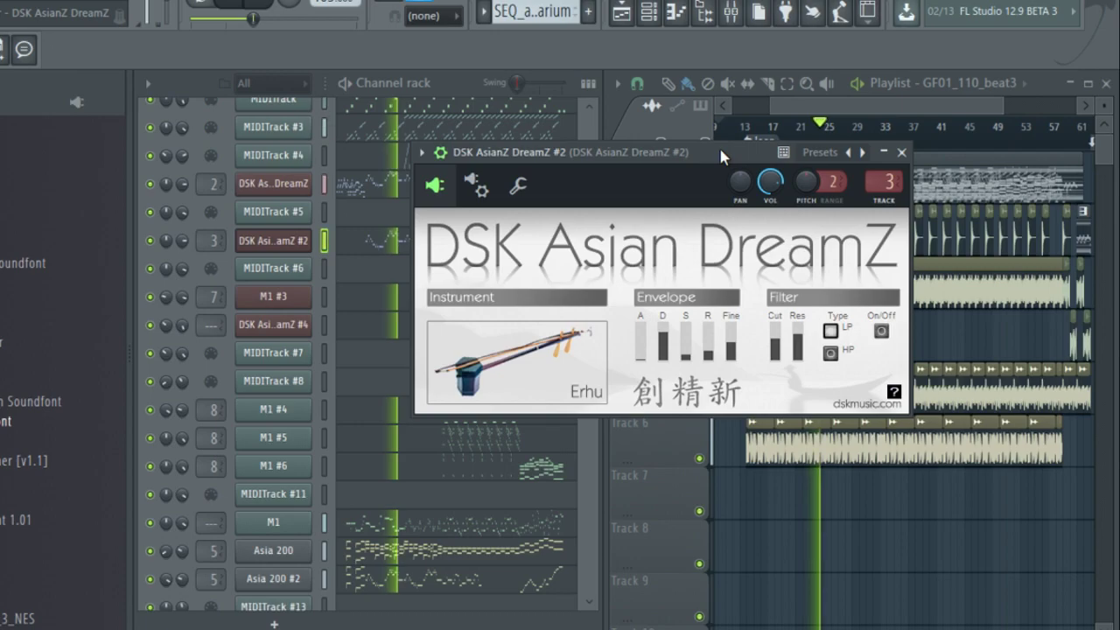
{"action": "left_click", "coordinate": [902, 152]}
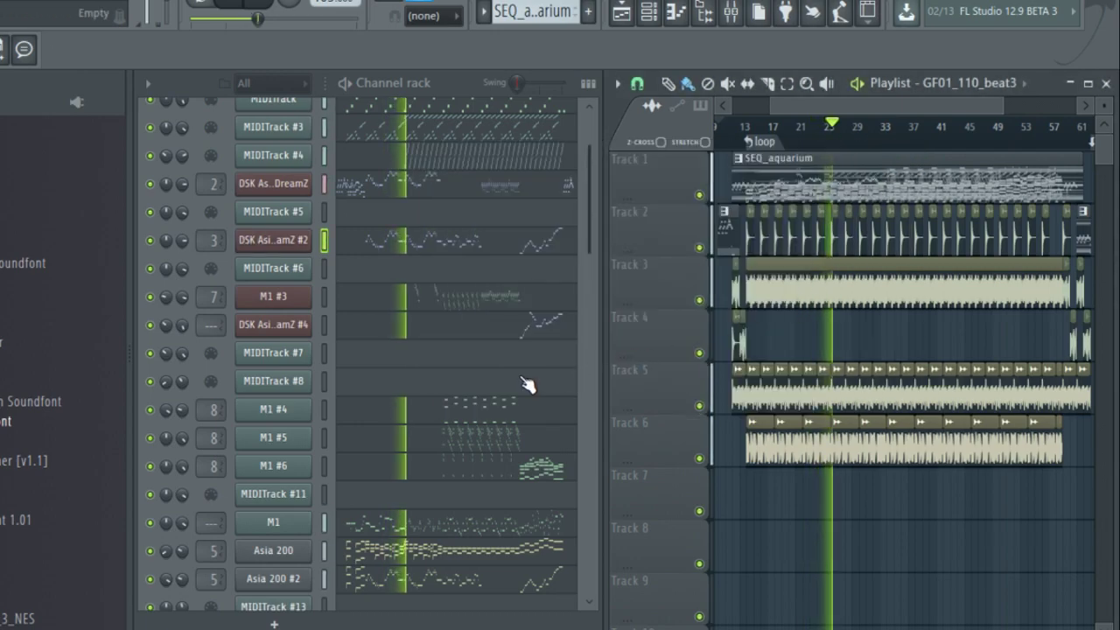
Step: Scroll through the GF01_110_beat3 channel rack, then load the next remix project with Ctrl+N
{"action": "scroll", "coordinate": [527, 385], "scroll_direction": "up", "scroll_amount": 1}
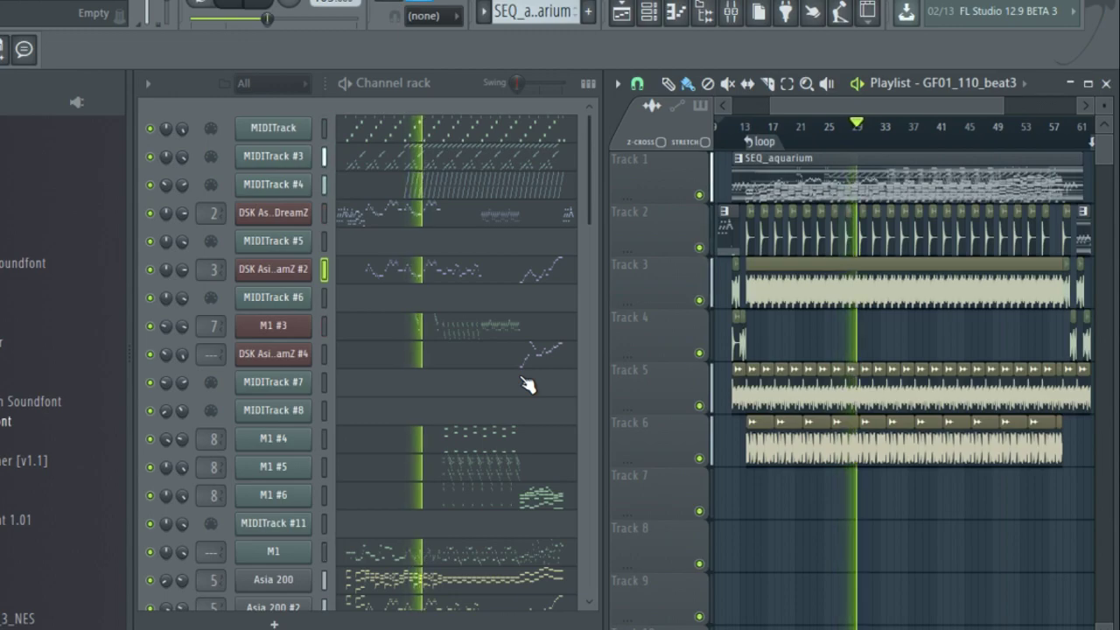
{"action": "scroll", "coordinate": [528, 385], "scroll_direction": "down", "scroll_amount": 4}
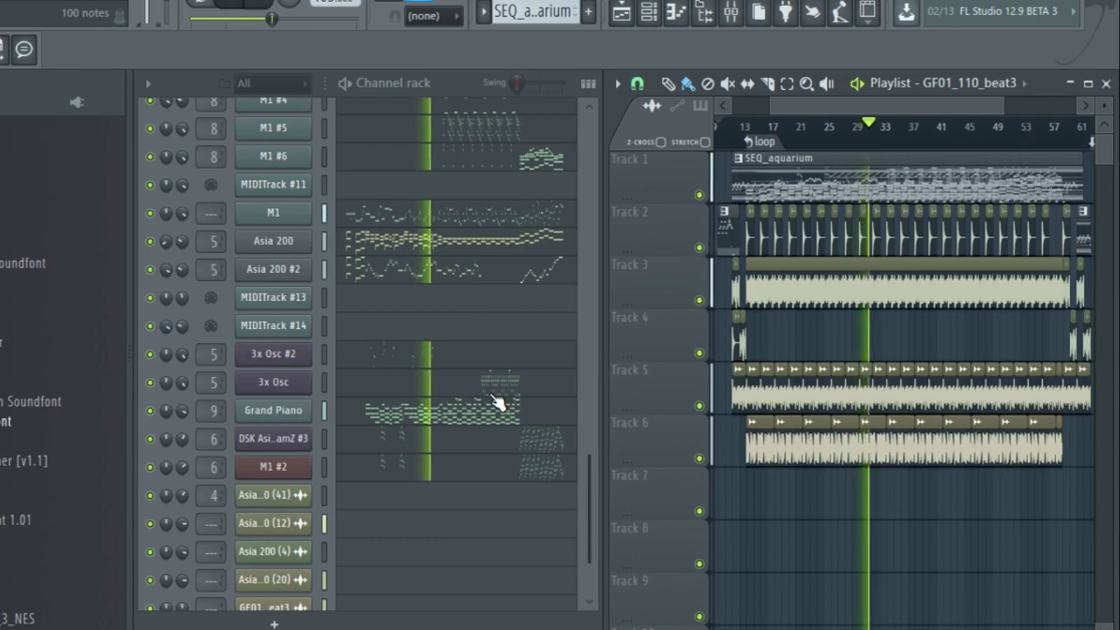
{"action": "scroll", "coordinate": [506, 416], "scroll_direction": "up", "scroll_amount": 4}
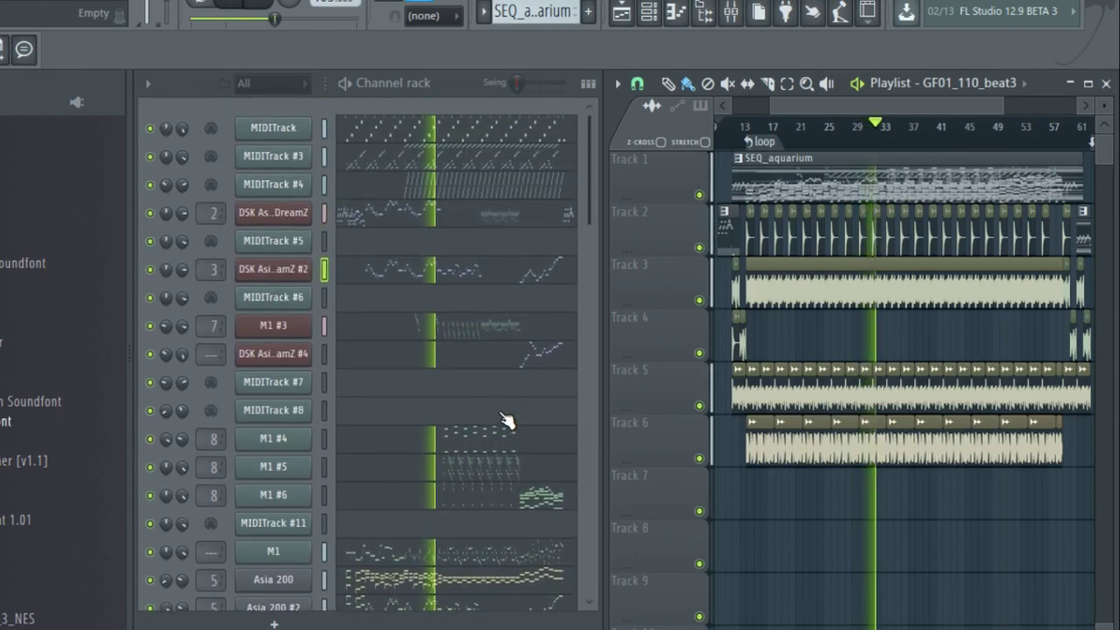
{"action": "key", "text": "ctrl+n"}
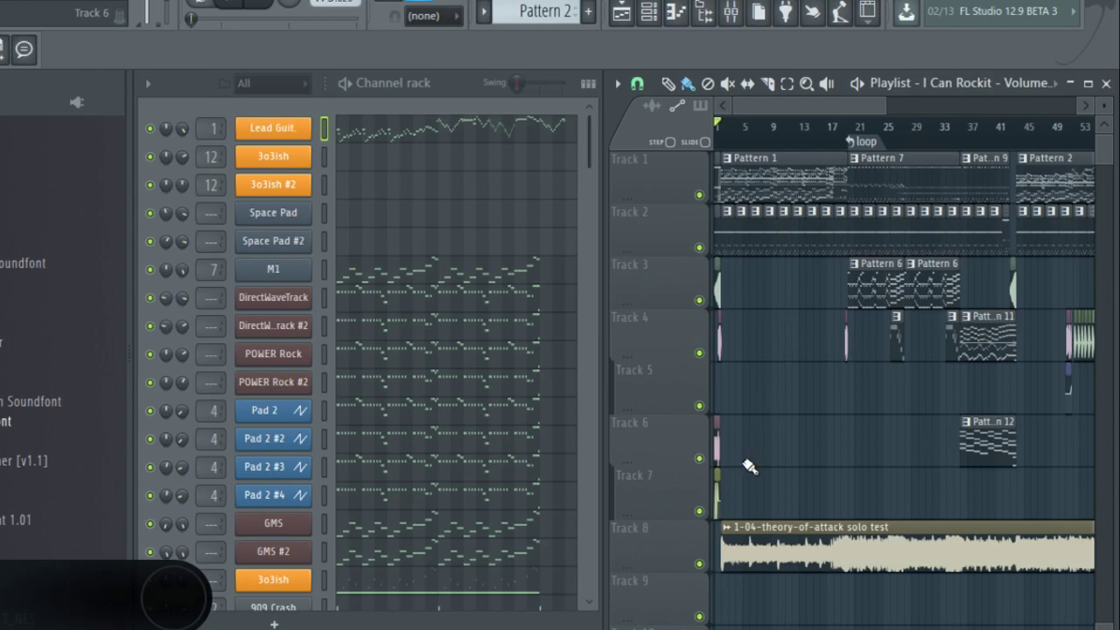
Step: Solo Track 8 and play the 1-04-theory-of-attack clip from around bar 19, then stop
{"action": "right_click", "coordinate": [699, 564]}
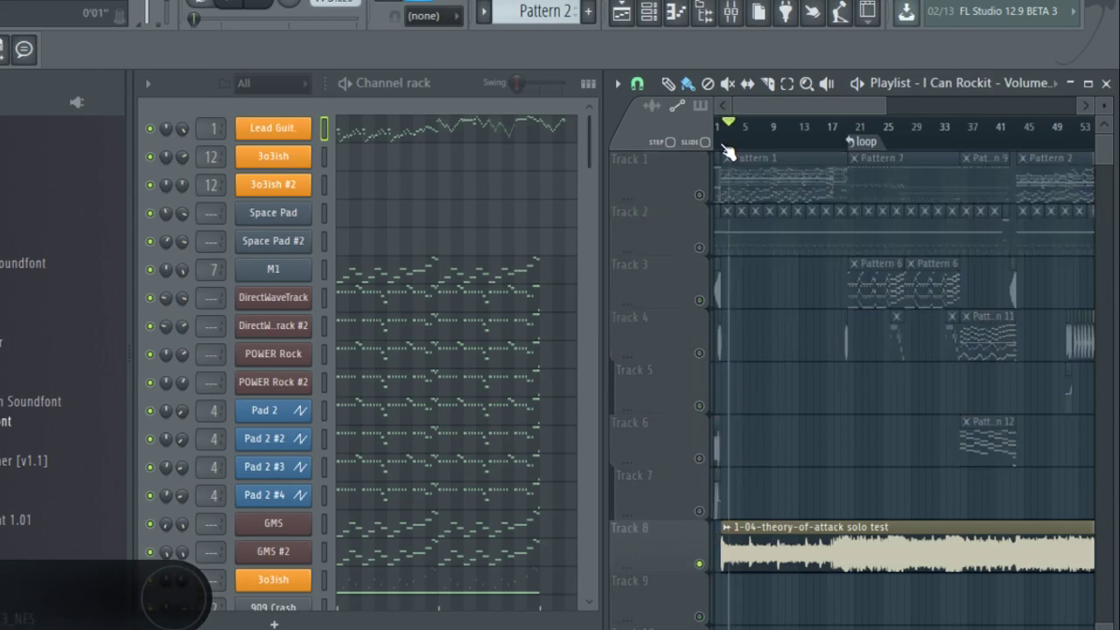
{"action": "scroll", "coordinate": [764, 561], "scroll_direction": "down", "scroll_amount": 2}
{"action": "scroll", "coordinate": [820, 495], "scroll_direction": "down", "scroll_amount": 5}
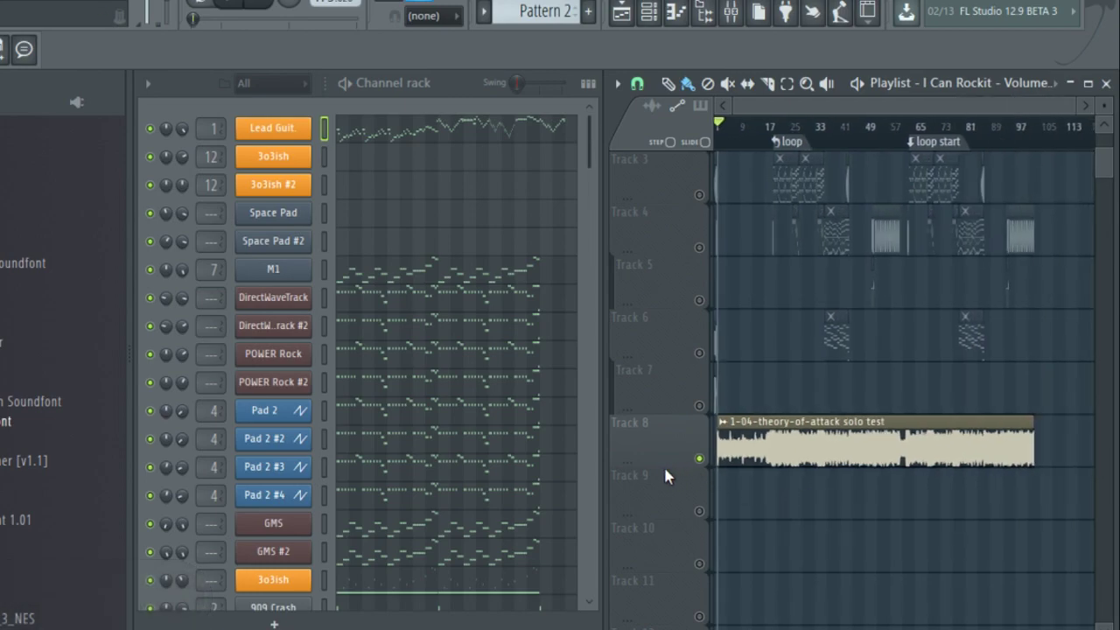
{"action": "scroll", "coordinate": [665, 468], "scroll_direction": "up", "scroll_amount": 2}
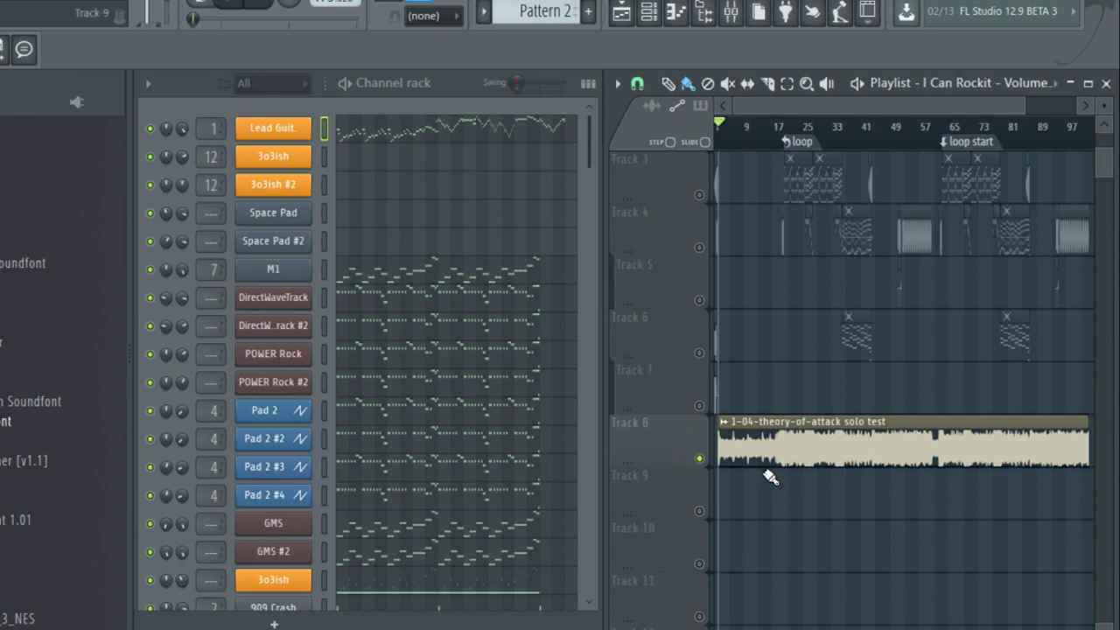
{"action": "key", "text": "space"}
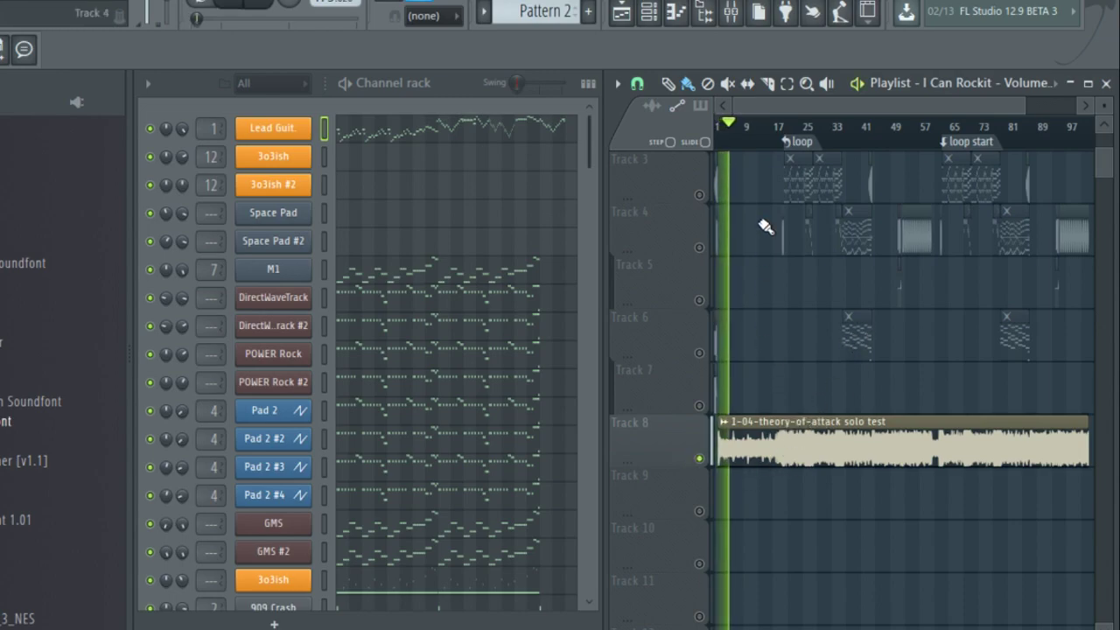
{"action": "left_click", "coordinate": [778, 125]}
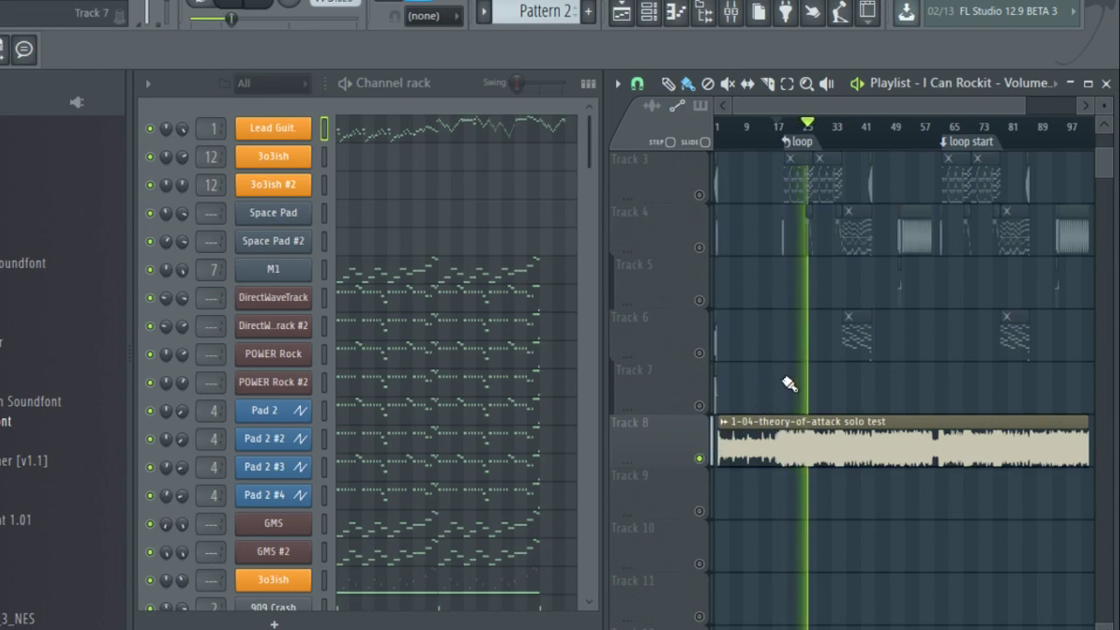
{"action": "key", "text": "space"}
Step: Unsolo Track 8, rewind to bar 1 and play the full I Can Rockit arrangement
{"action": "left_click", "coordinate": [700, 457]}
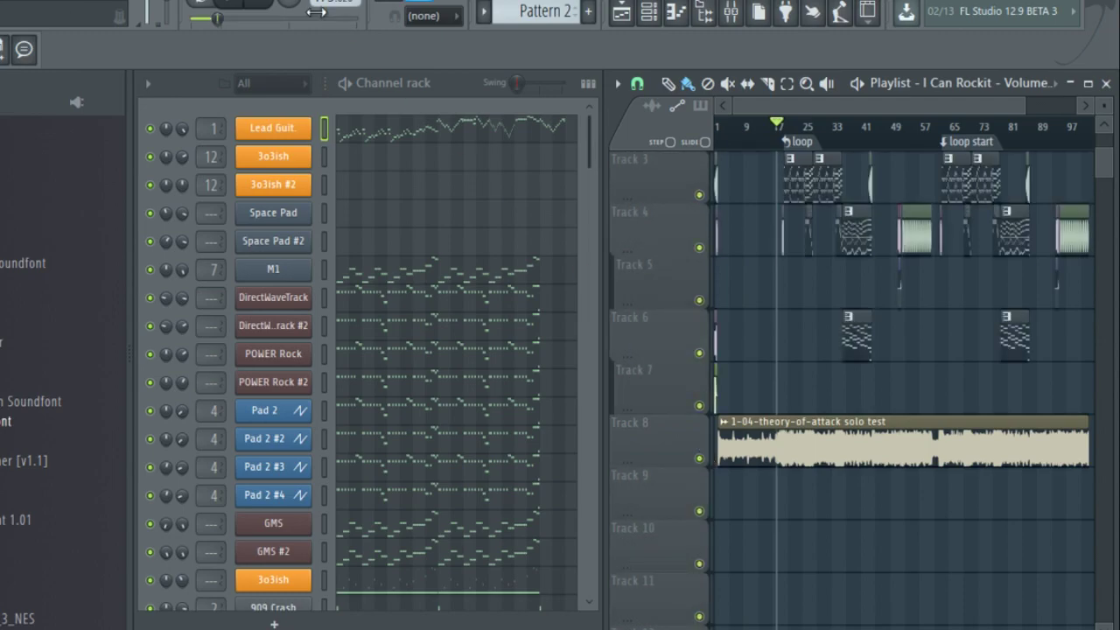
{"action": "left_click", "coordinate": [257, 4]}
{"action": "scroll", "coordinate": [880, 473], "scroll_direction": "up", "scroll_amount": 2}
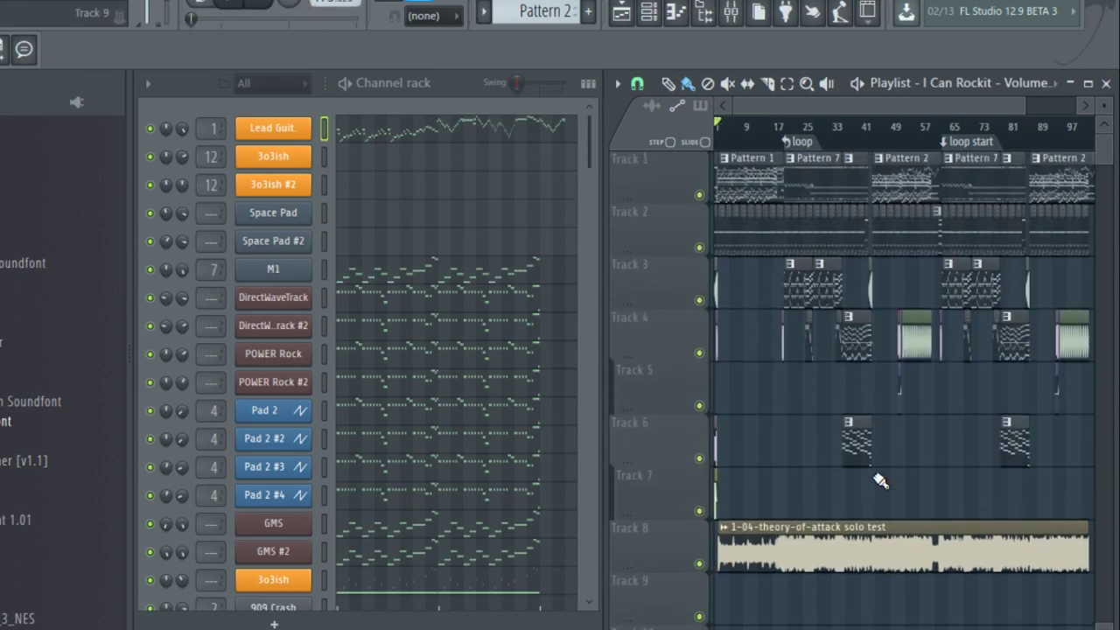
{"action": "key", "text": "space"}
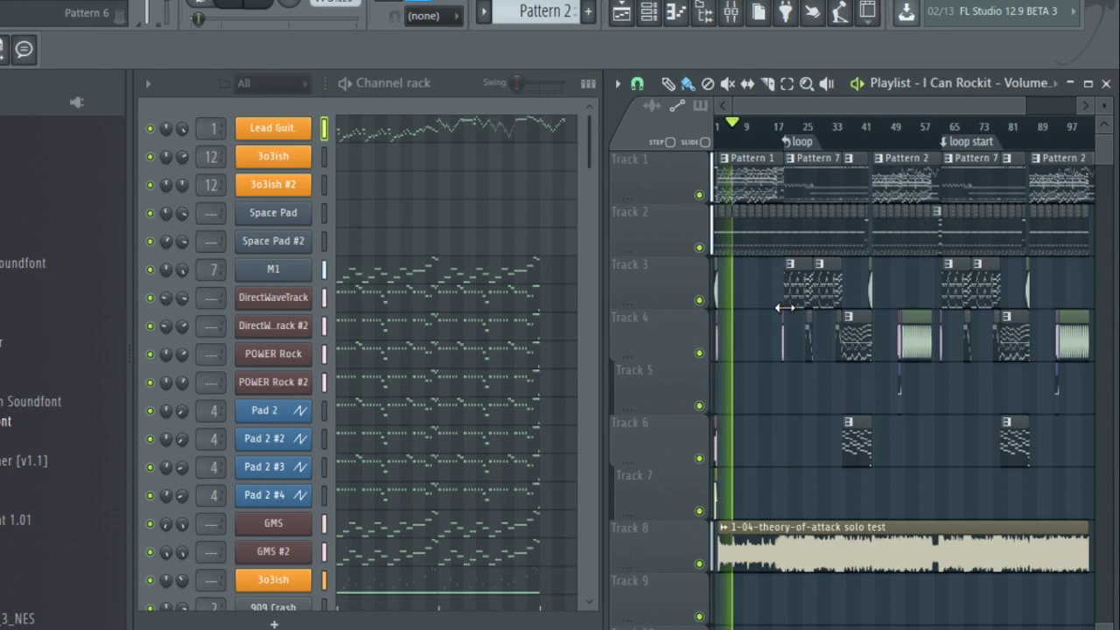
{"action": "scroll", "coordinate": [526, 374], "scroll_direction": "down", "scroll_amount": 6}
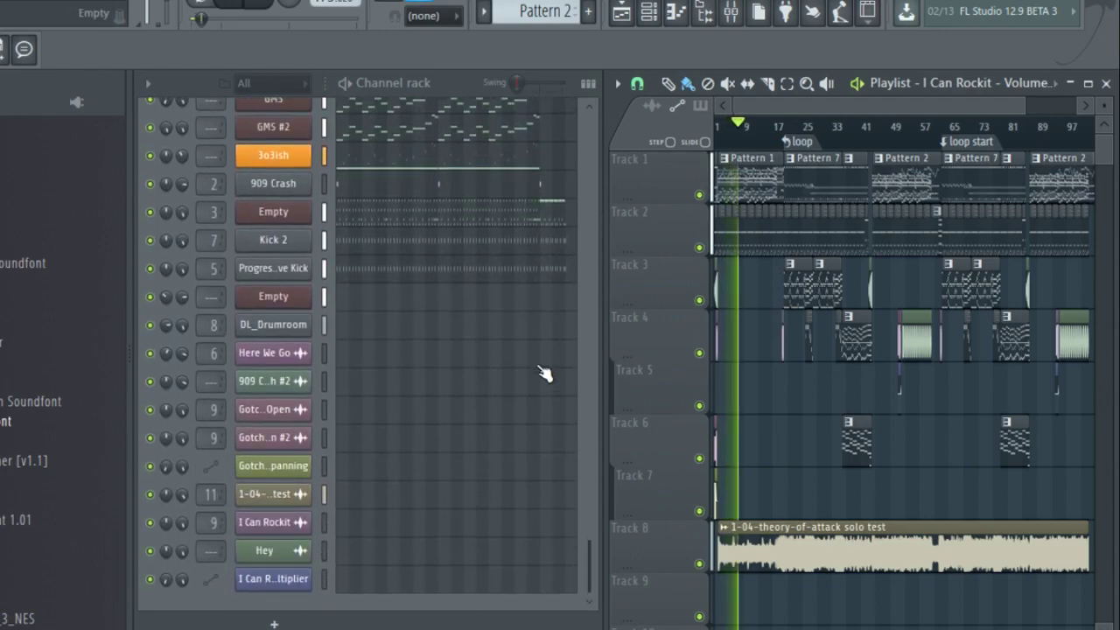
Step: Zoom the playlist while I Can Rockit plays, then stop its playback
{"action": "scroll", "coordinate": [544, 375], "scroll_direction": "up", "scroll_amount": 2}
{"action": "scroll", "coordinate": [551, 374], "scroll_direction": "up", "scroll_amount": 4}
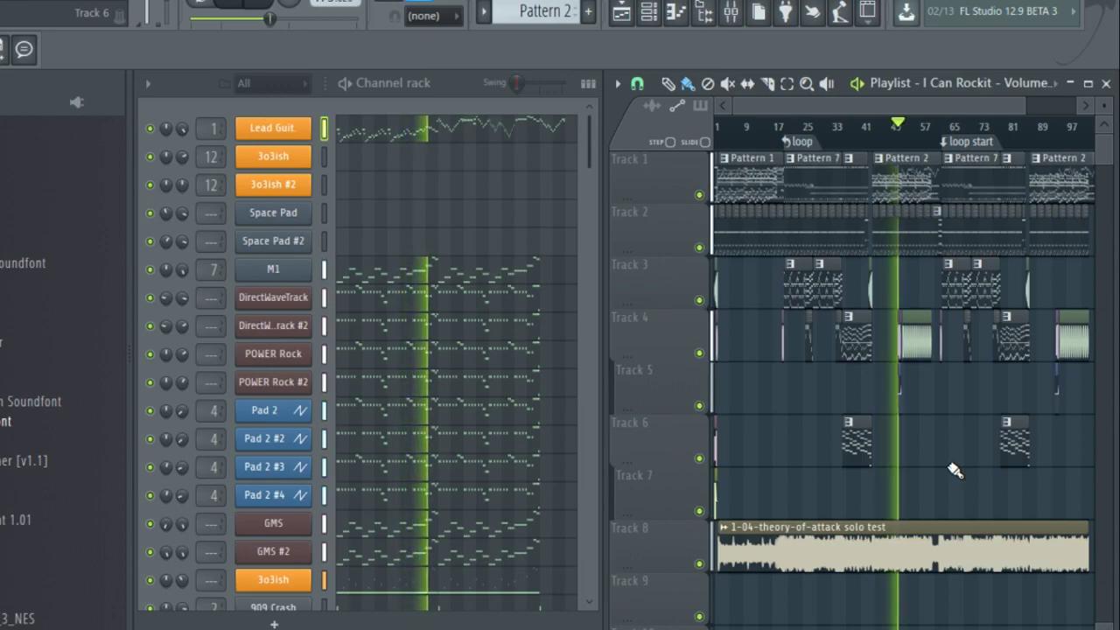
{"action": "scroll", "coordinate": [959, 462], "scroll_direction": "up", "scroll_amount": 5}
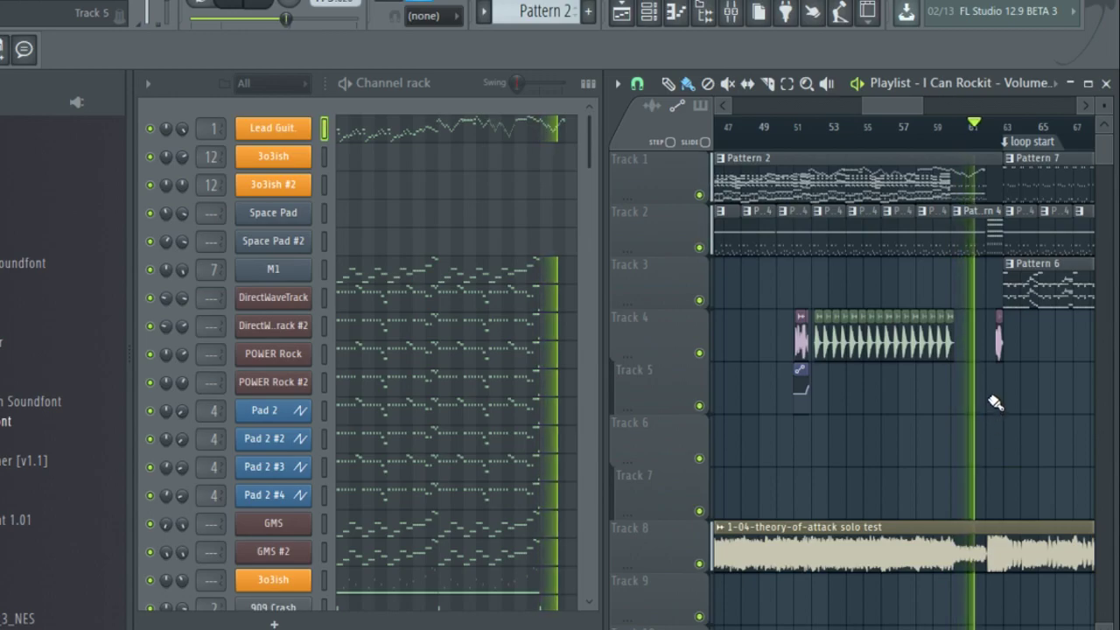
{"action": "key", "text": "space"}
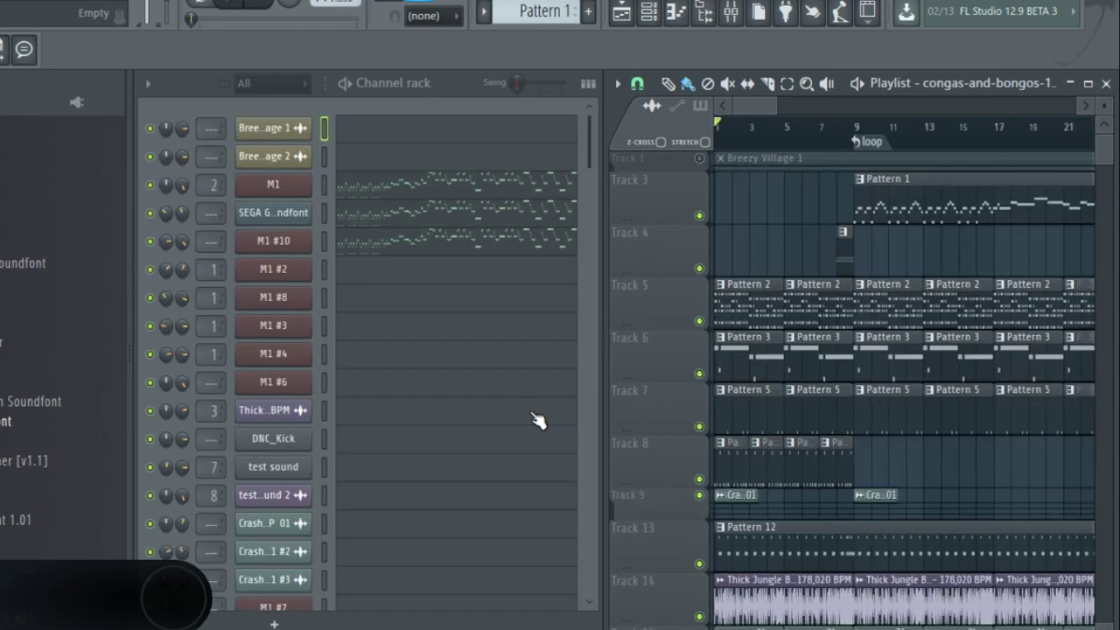
Step: Zoom the Playlist to follow the playhead as the congas-and-bongos remix plays
{"action": "scroll", "coordinate": [845, 357], "scroll_direction": "down", "scroll_amount": 5}
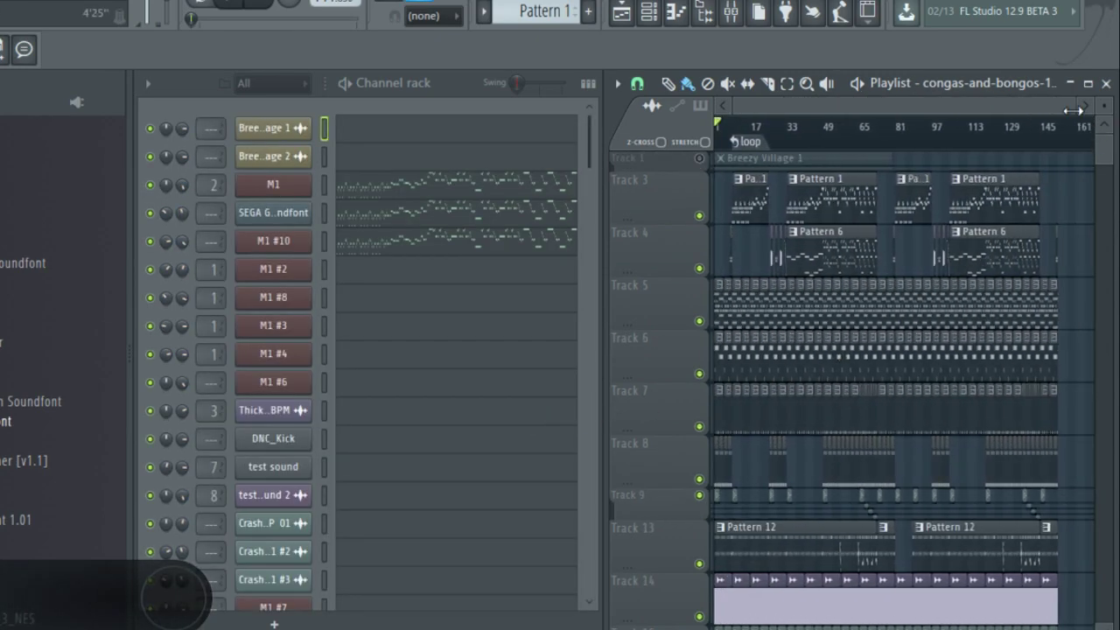
{"action": "left_click_drag", "start_coordinate": [1073, 110], "coordinate": [1048, 110]}
{"action": "scroll", "coordinate": [872, 330], "scroll_direction": "down", "scroll_amount": 5}
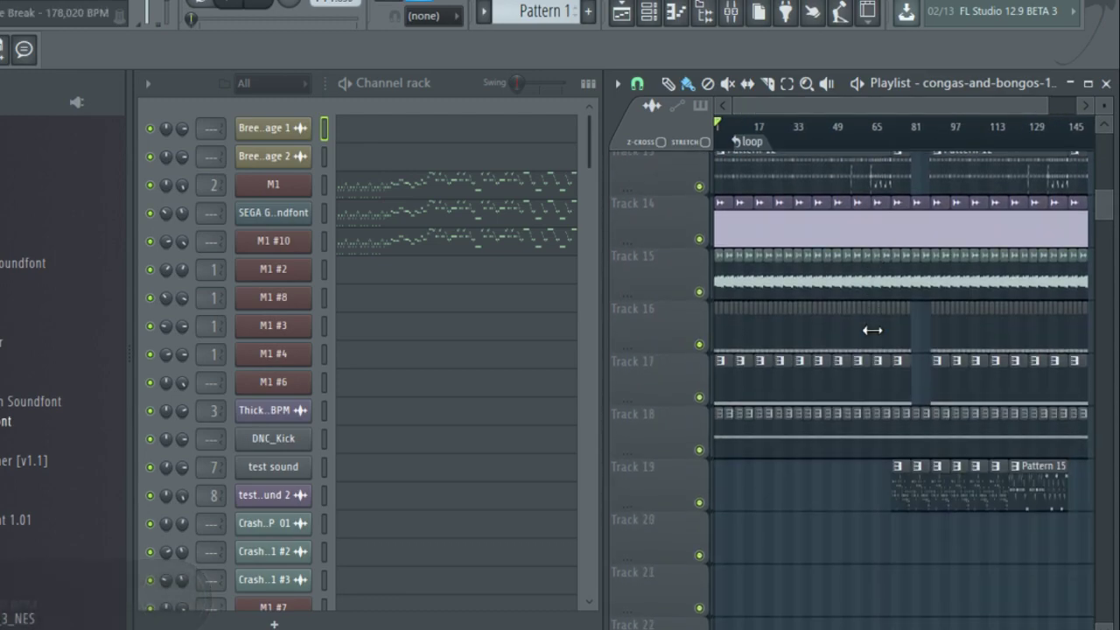
{"action": "scroll", "coordinate": [884, 346], "scroll_direction": "down", "scroll_amount": 4}
{"action": "scroll", "coordinate": [940, 375], "scroll_direction": "up", "scroll_amount": 10}
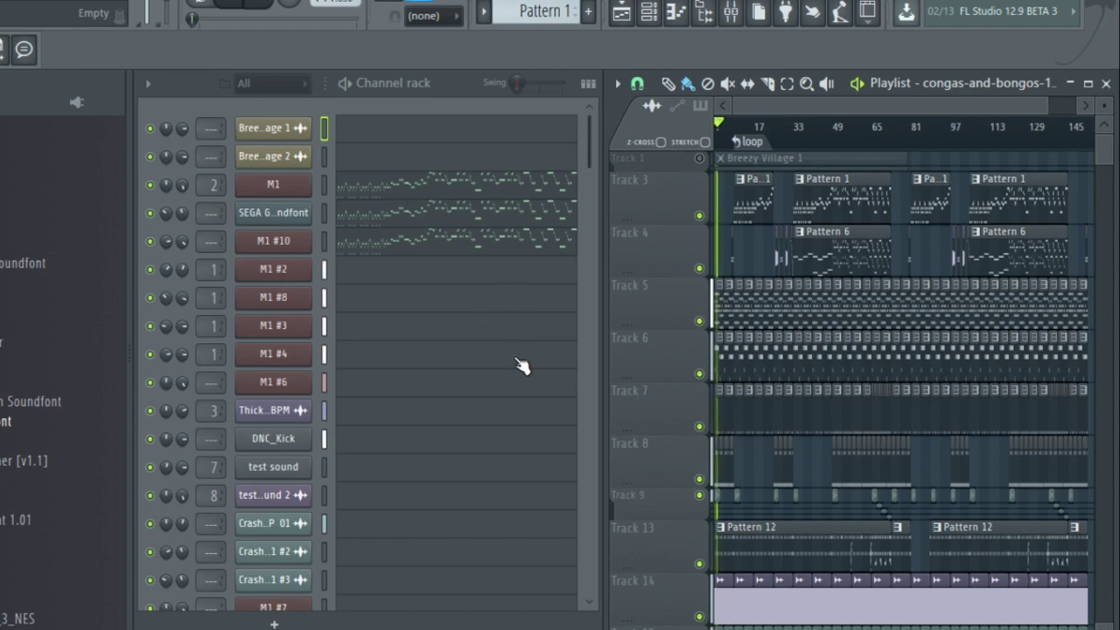
{"action": "scroll", "coordinate": [569, 401], "scroll_direction": "down", "scroll_amount": 15}
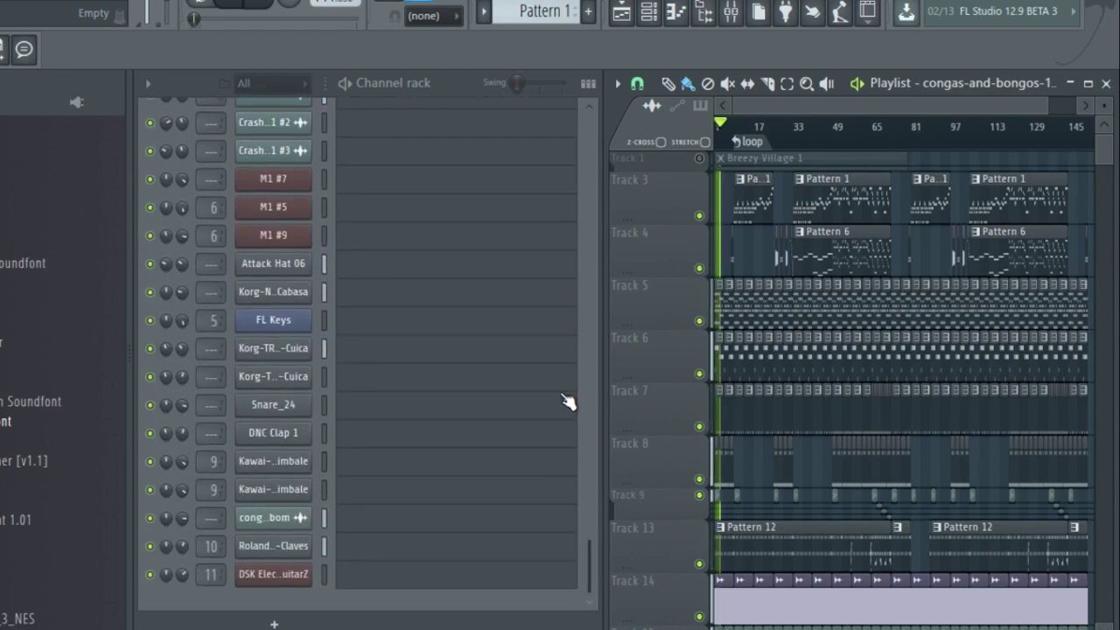
{"action": "scroll", "coordinate": [568, 401], "scroll_direction": "up", "scroll_amount": 1}
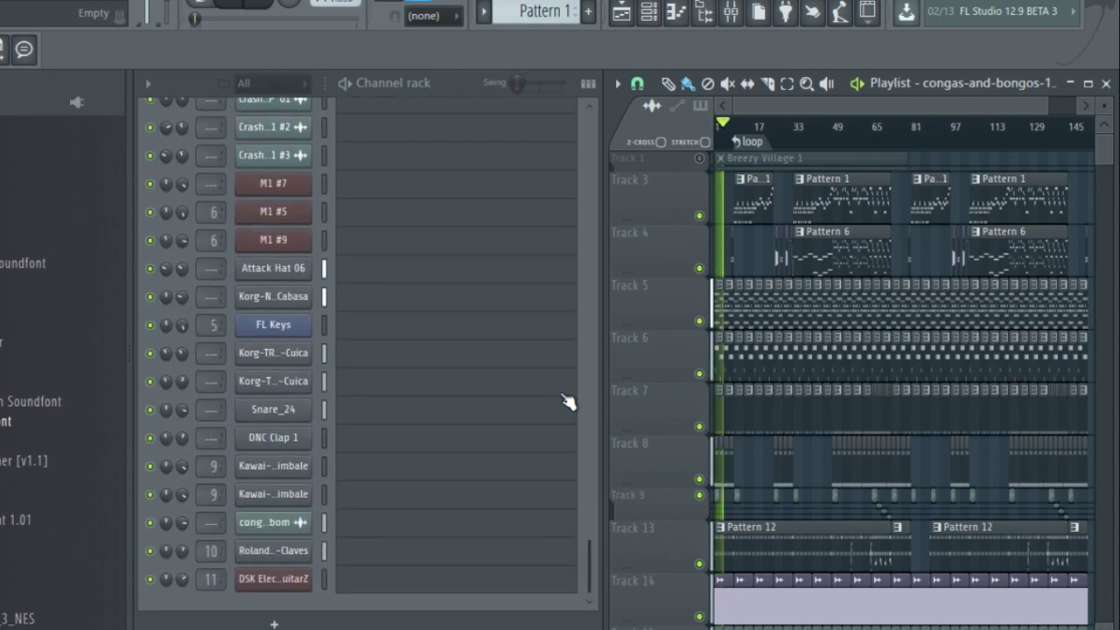
{"action": "scroll", "coordinate": [462, 470], "scroll_direction": "up", "scroll_amount": 15}
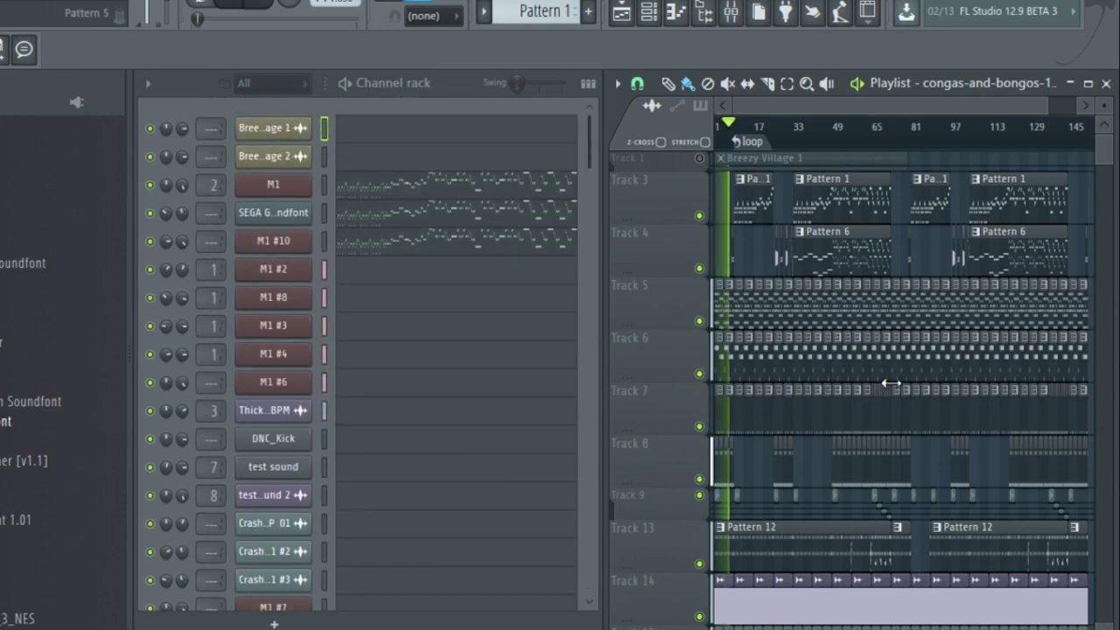
Step: Keep tracking playback past bar 37 and make Pattern 6 the current pattern
{"action": "scroll", "coordinate": [884, 401], "scroll_direction": "down", "scroll_amount": 10}
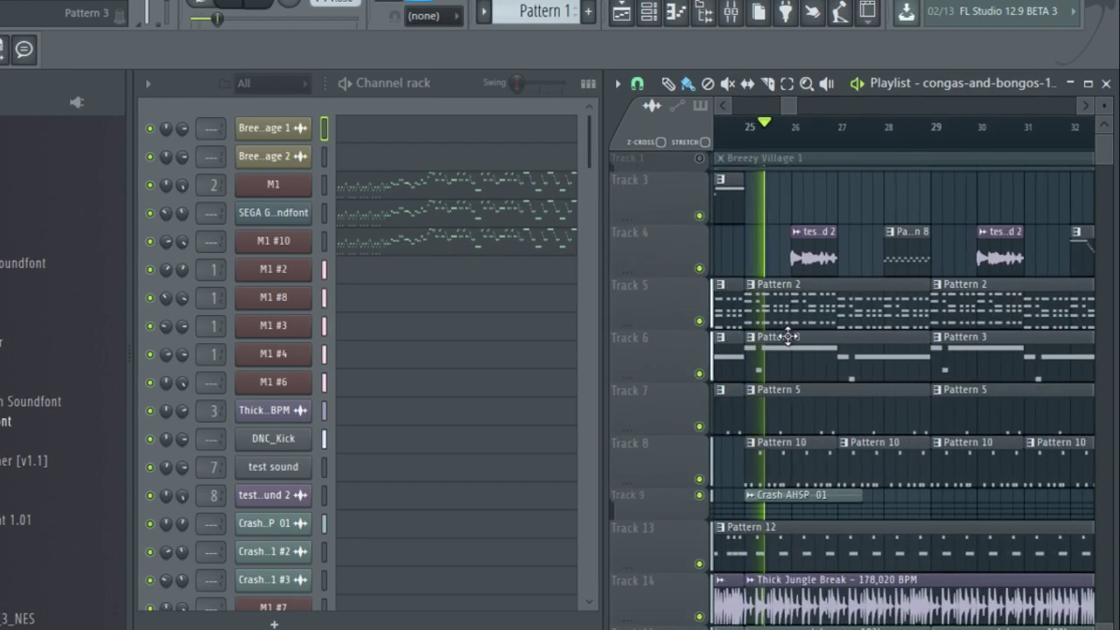
{"action": "scroll", "coordinate": [788, 337], "scroll_direction": "up", "scroll_amount": 1}
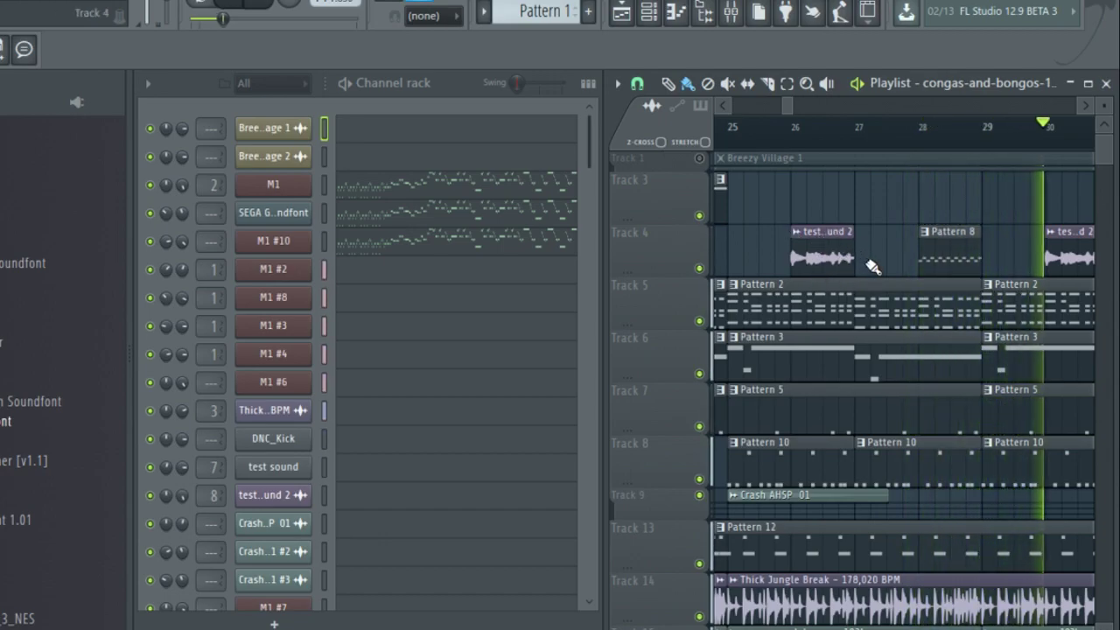
{"action": "scroll", "coordinate": [876, 265], "scroll_direction": "down", "scroll_amount": 2}
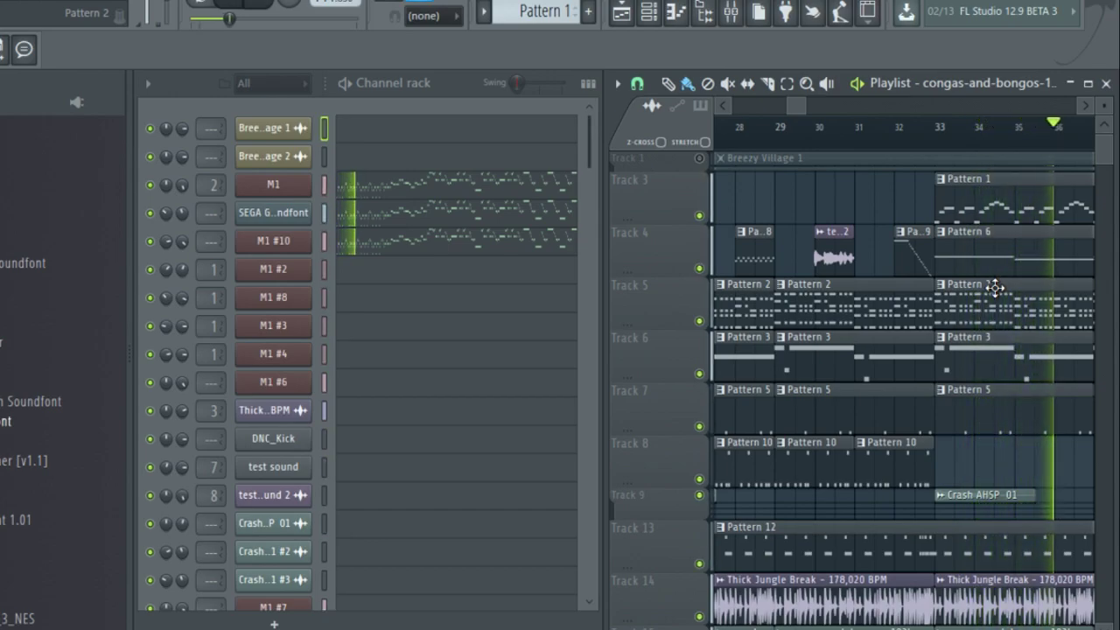
{"action": "scroll", "coordinate": [941, 347], "scroll_direction": "down", "scroll_amount": 2}
{"action": "scroll", "coordinate": [930, 368], "scroll_direction": "down", "scroll_amount": 3}
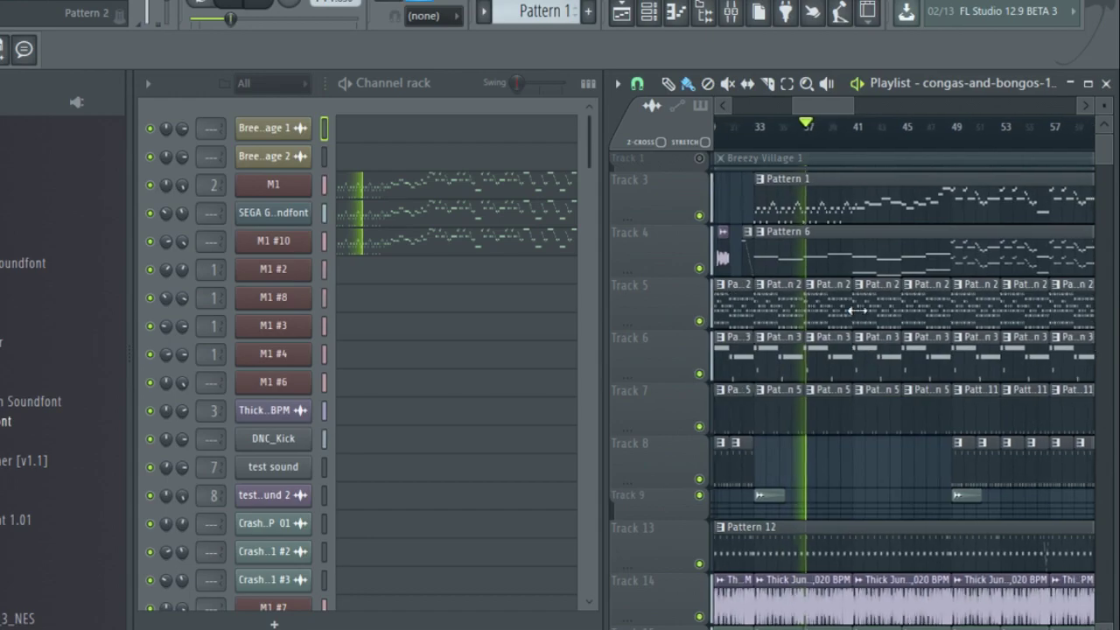
{"action": "left_click", "coordinate": [851, 267]}
{"action": "scroll", "coordinate": [441, 388], "scroll_direction": "down", "scroll_amount": 5}
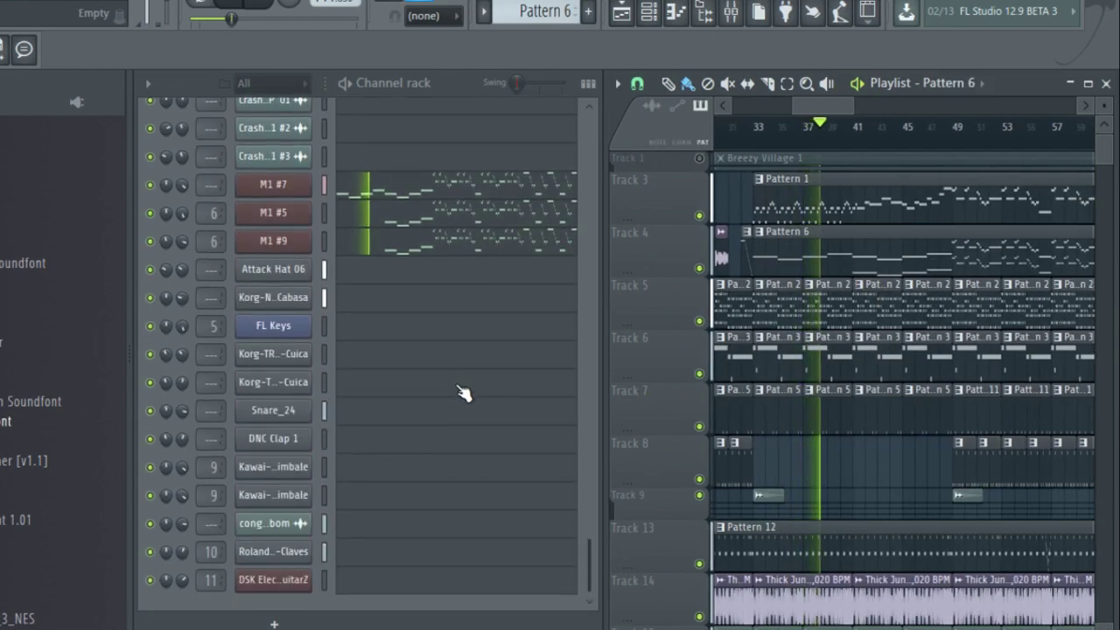
{"action": "scroll", "coordinate": [230, 302], "scroll_direction": "up", "scroll_amount": 1}
{"action": "left_click", "coordinate": [263, 298]}
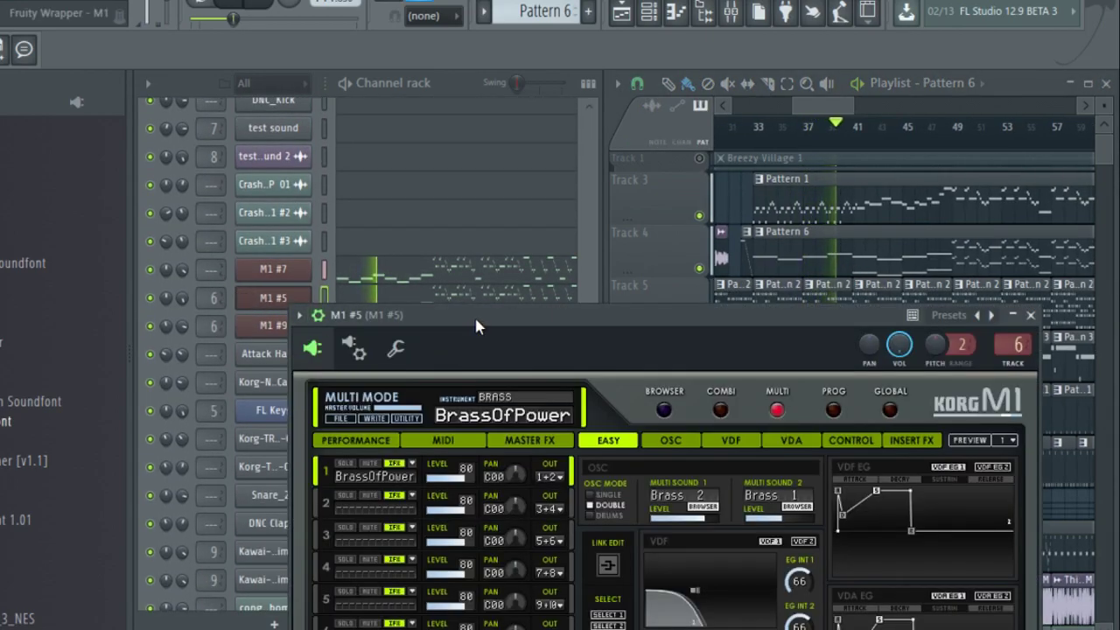
{"action": "left_click_drag", "start_coordinate": [476, 322], "coordinate": [414, 236]}
{"action": "left_click", "coordinate": [979, 237]}
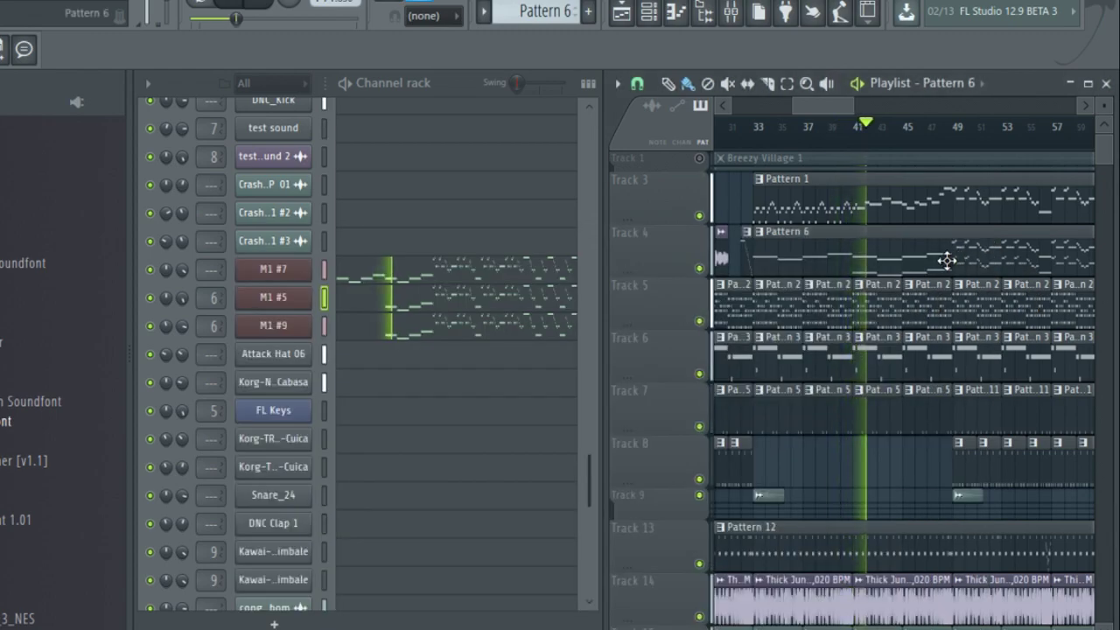
{"action": "scroll", "coordinate": [969, 254], "scroll_direction": "down", "scroll_amount": 1}
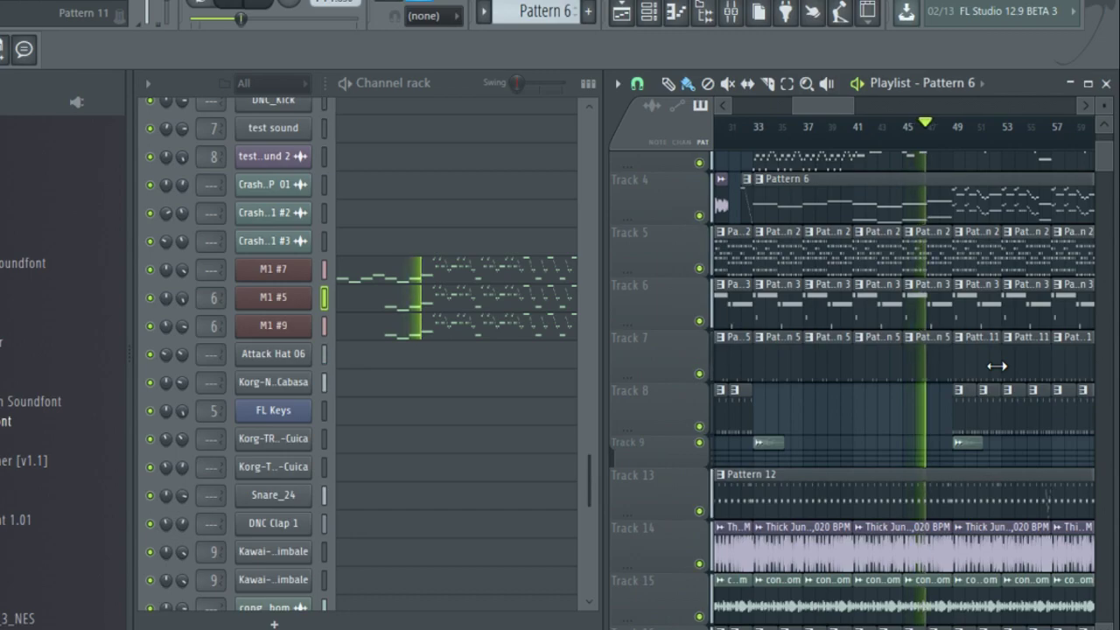
{"action": "scroll", "coordinate": [992, 362], "scroll_direction": "down", "scroll_amount": 3}
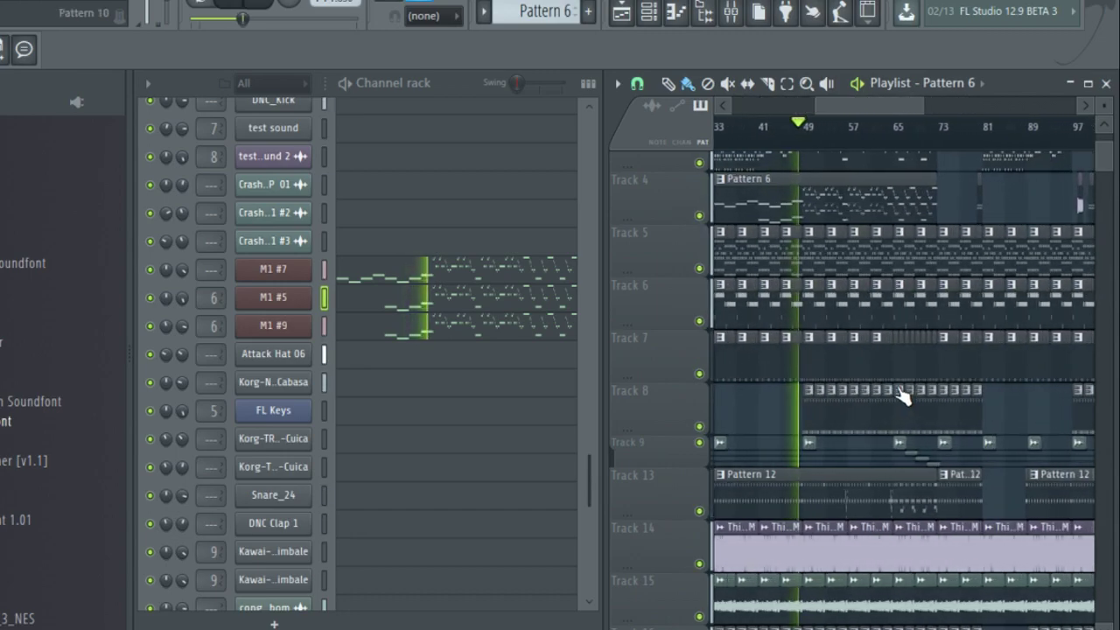
{"action": "scroll", "coordinate": [761, 370], "scroll_direction": "up", "scroll_amount": 3}
{"action": "scroll", "coordinate": [784, 389], "scroll_direction": "up", "scroll_amount": 3}
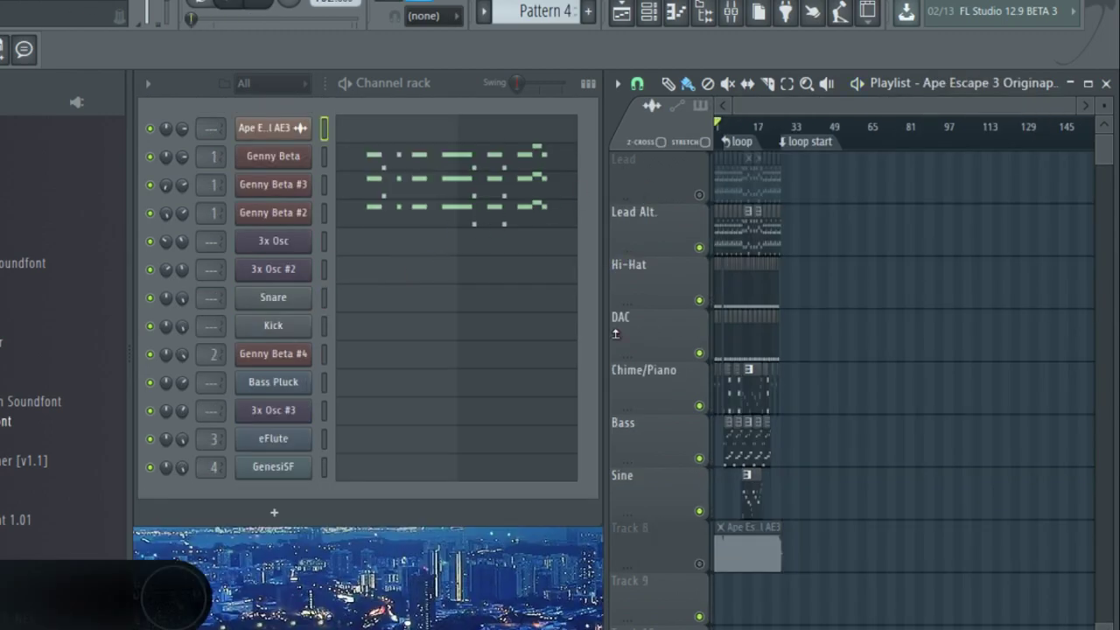
Step: Zoom the Playlist, play the Ape Escape 3 remix from bar 1, and select Pattern 11
{"action": "scroll", "coordinate": [615, 333], "scroll_direction": "up", "scroll_amount": 5}
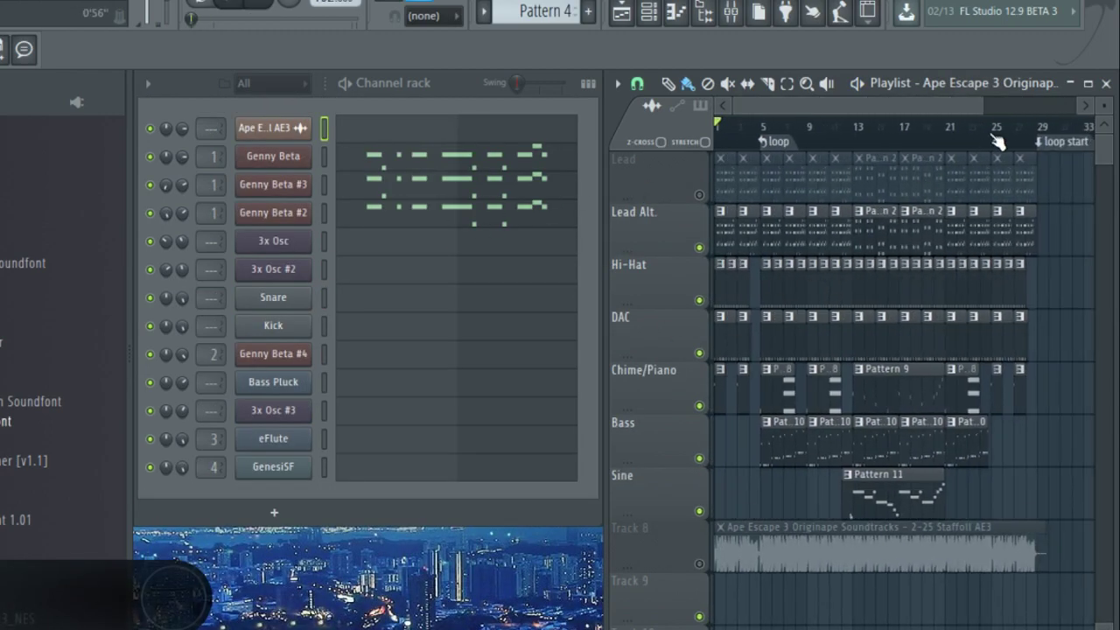
{"action": "left_click_drag", "start_coordinate": [979, 107], "coordinate": [945, 113]}
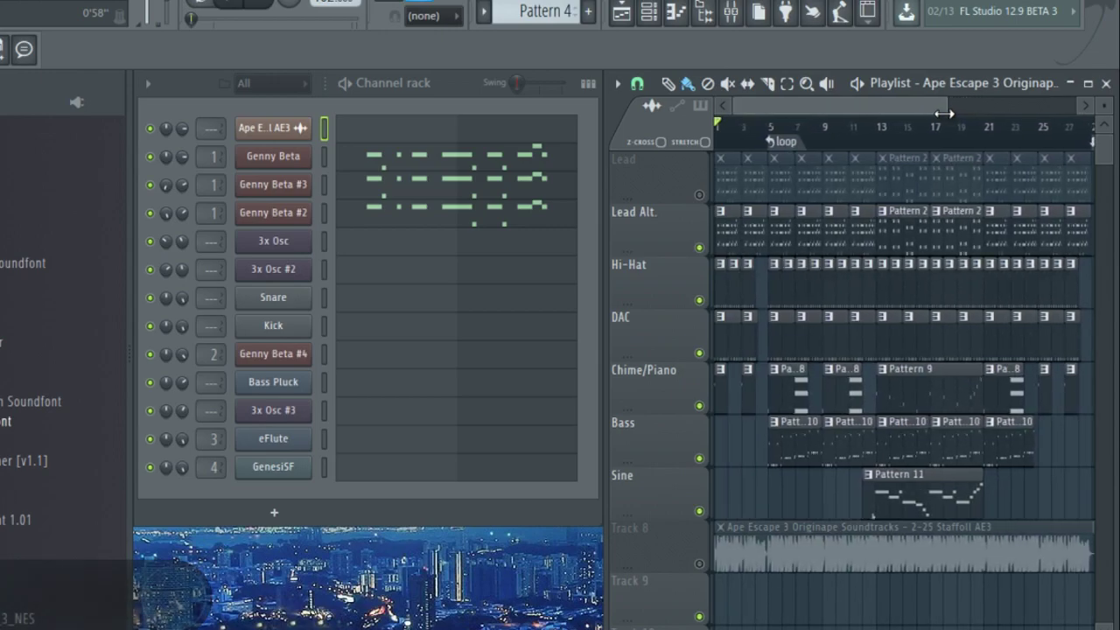
{"action": "left_click_drag", "start_coordinate": [943, 113], "coordinate": [953, 107]}
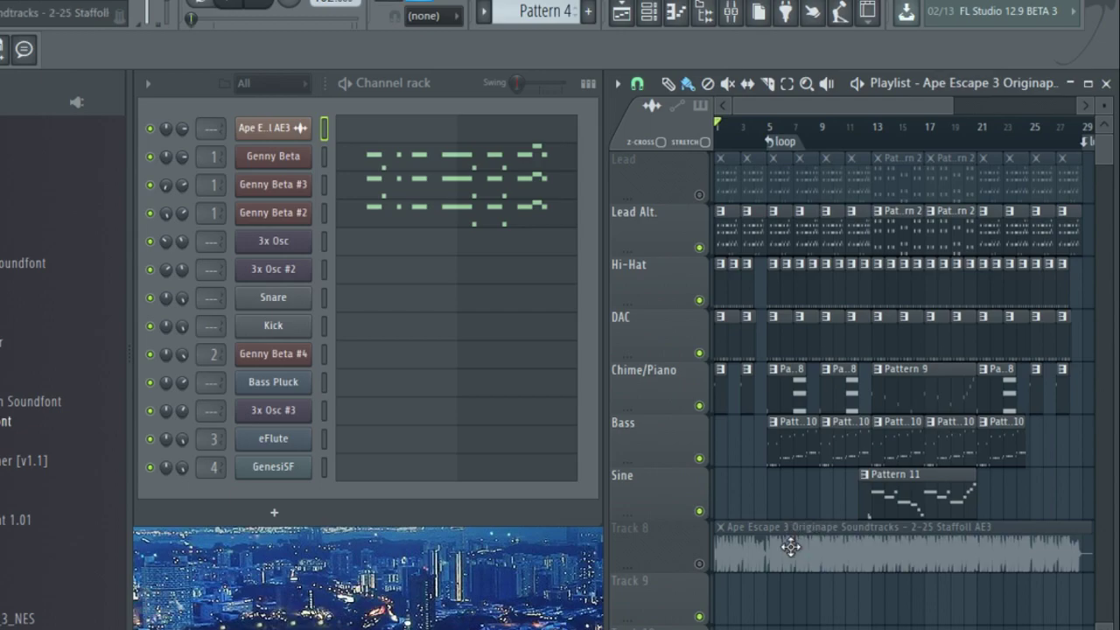
{"action": "key", "text": "space"}
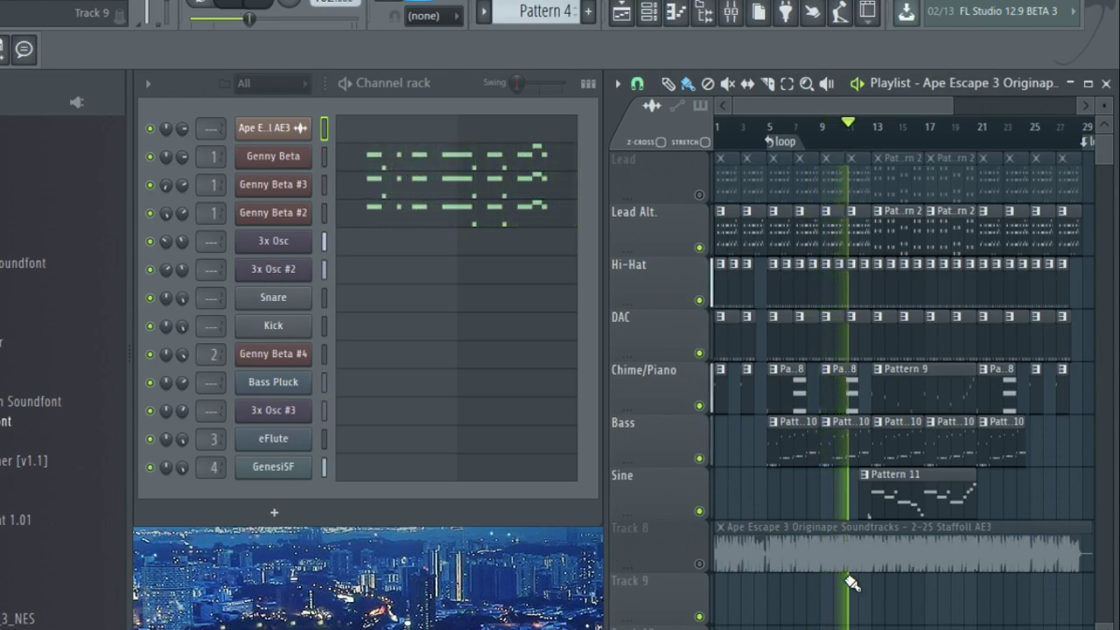
{"action": "left_click", "coordinate": [880, 490]}
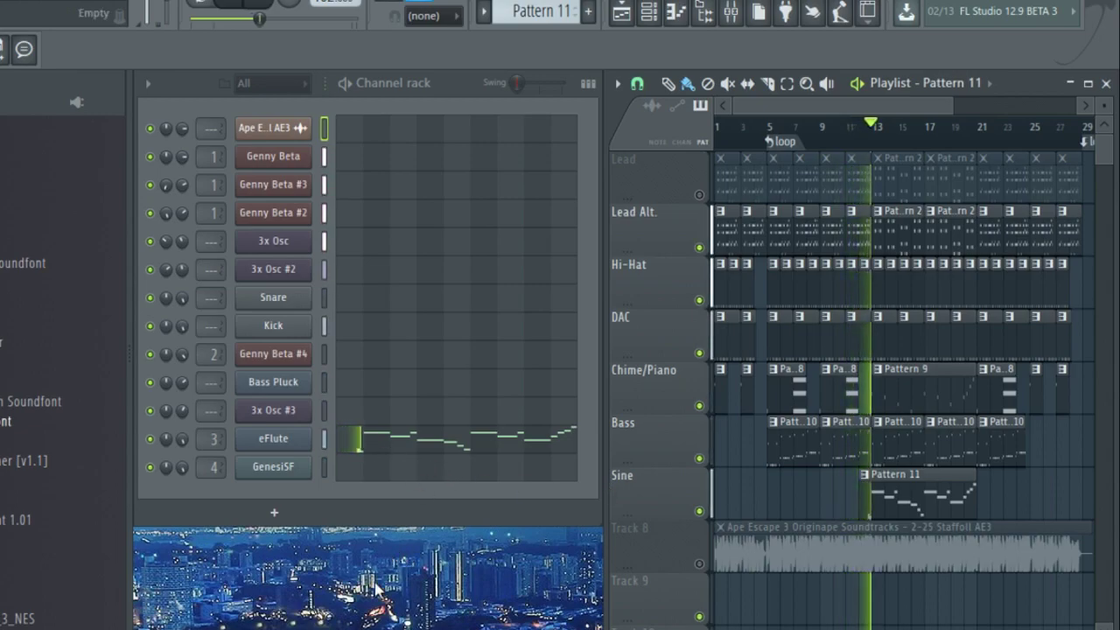
Step: Open the eFlute's Fruity DX10 synth window, move it higher, then close it
{"action": "left_click", "coordinate": [254, 444]}
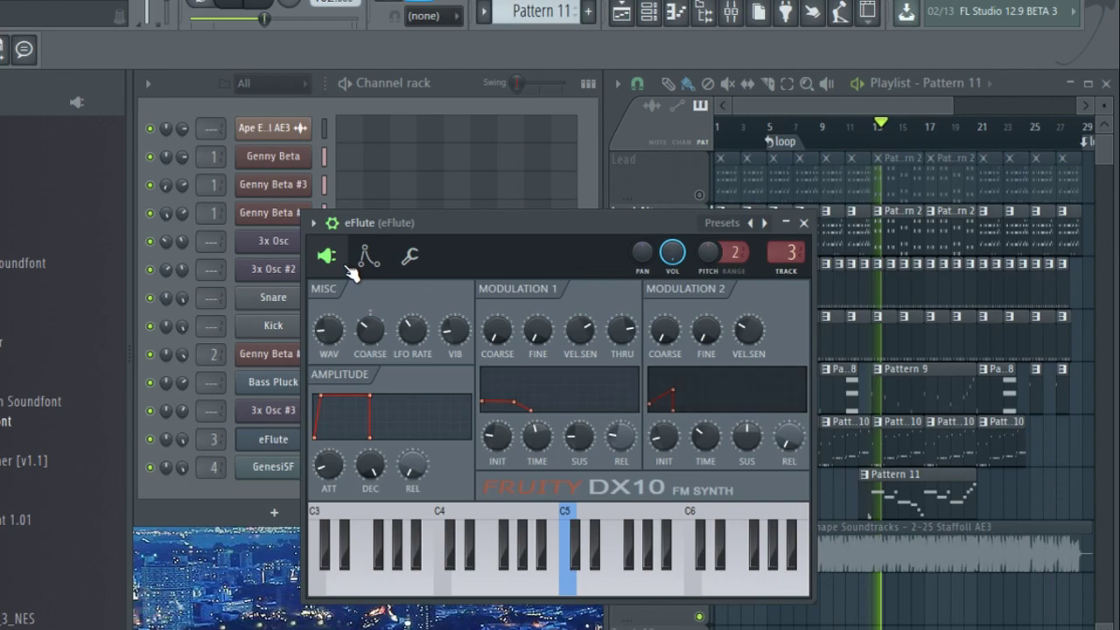
{"action": "left_click_drag", "start_coordinate": [447, 225], "coordinate": [480, 129]}
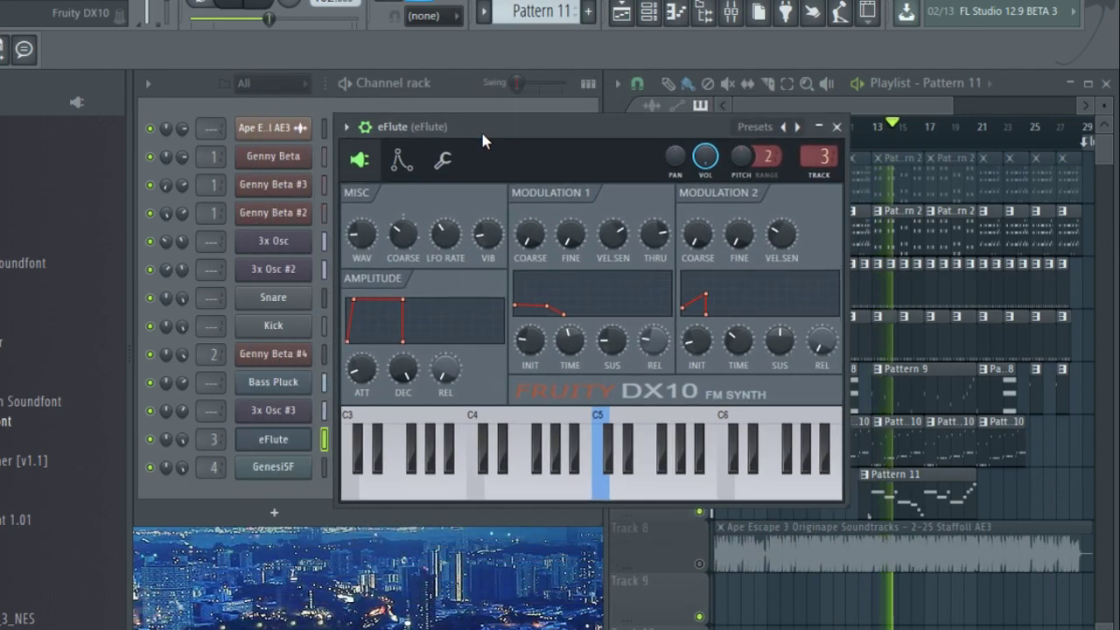
{"action": "left_click", "coordinate": [837, 128]}
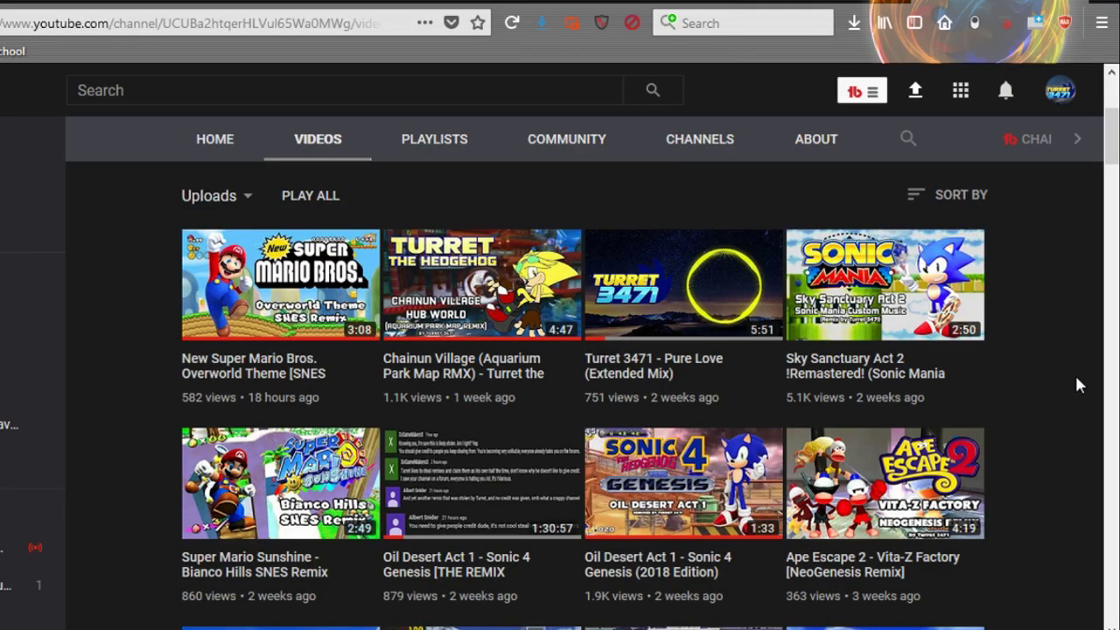
Step: Scroll down the channel's Videos grid to the Sonic X (Gotta Go Fast) Classic Remix upload
{"action": "scroll", "coordinate": [1032, 297], "scroll_direction": "down", "scroll_amount": 5}
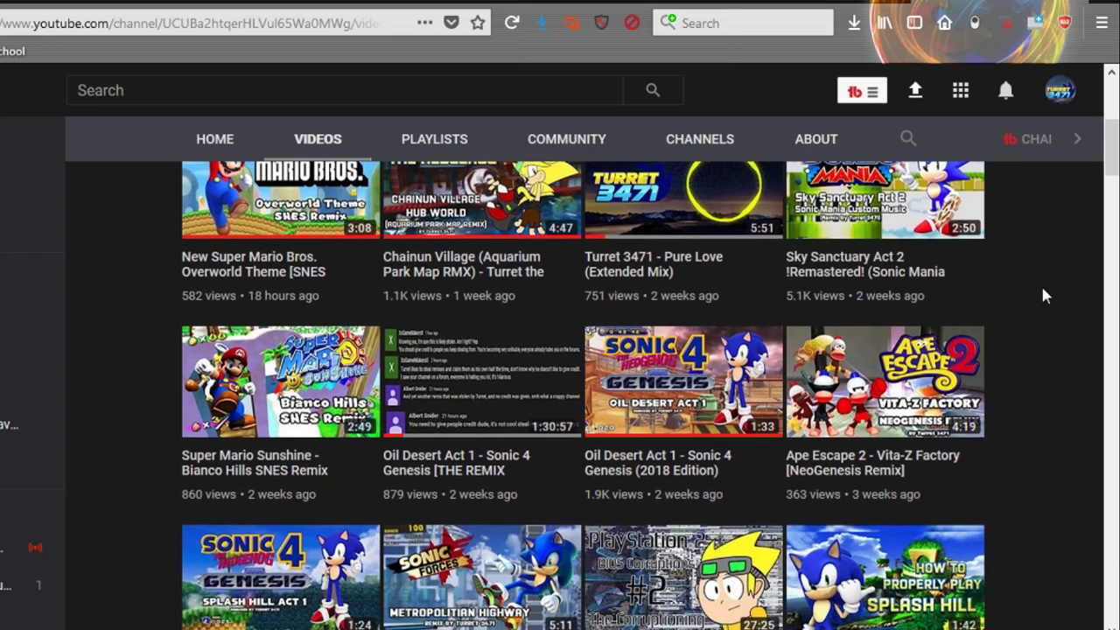
{"action": "scroll", "coordinate": [1042, 299], "scroll_direction": "down", "scroll_amount": 5}
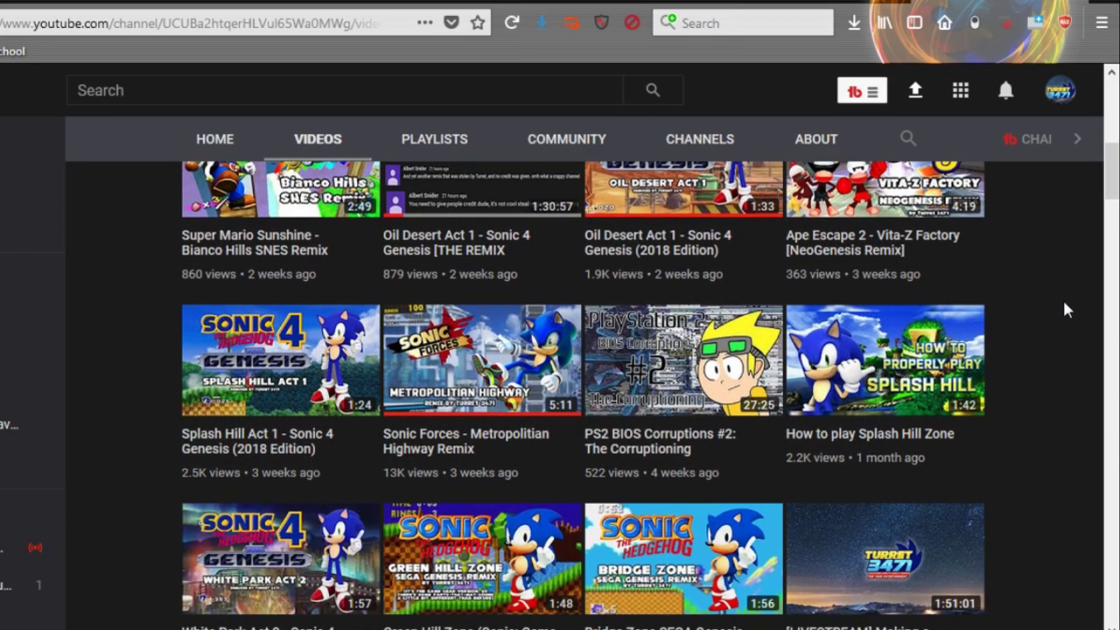
{"action": "scroll", "coordinate": [1064, 321], "scroll_direction": "down", "scroll_amount": 5}
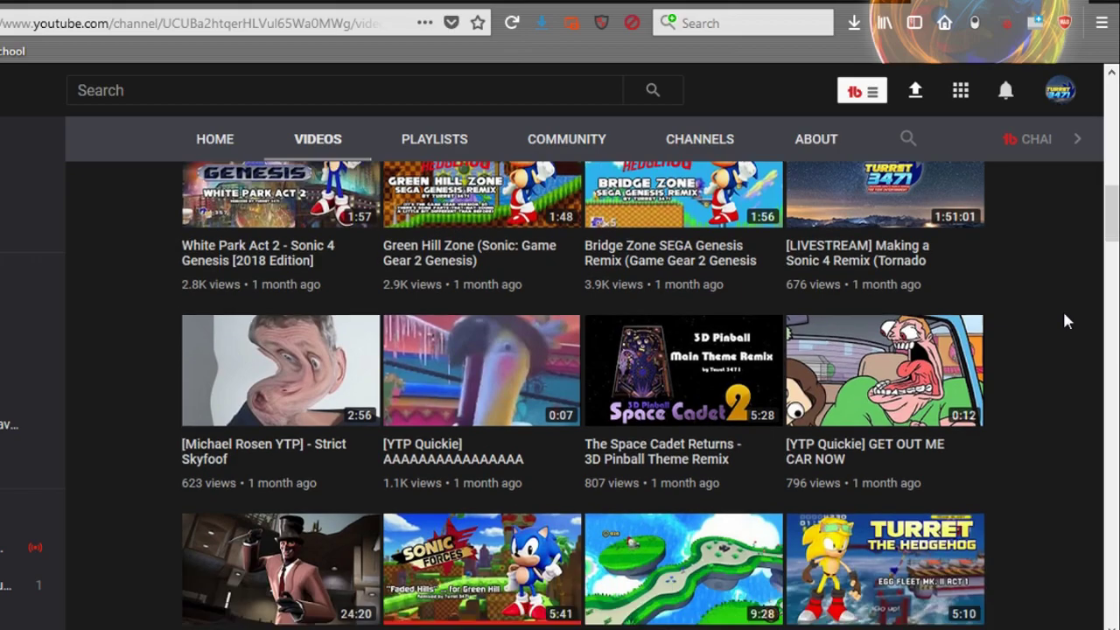
{"action": "scroll", "coordinate": [1065, 320], "scroll_direction": "down", "scroll_amount": 3}
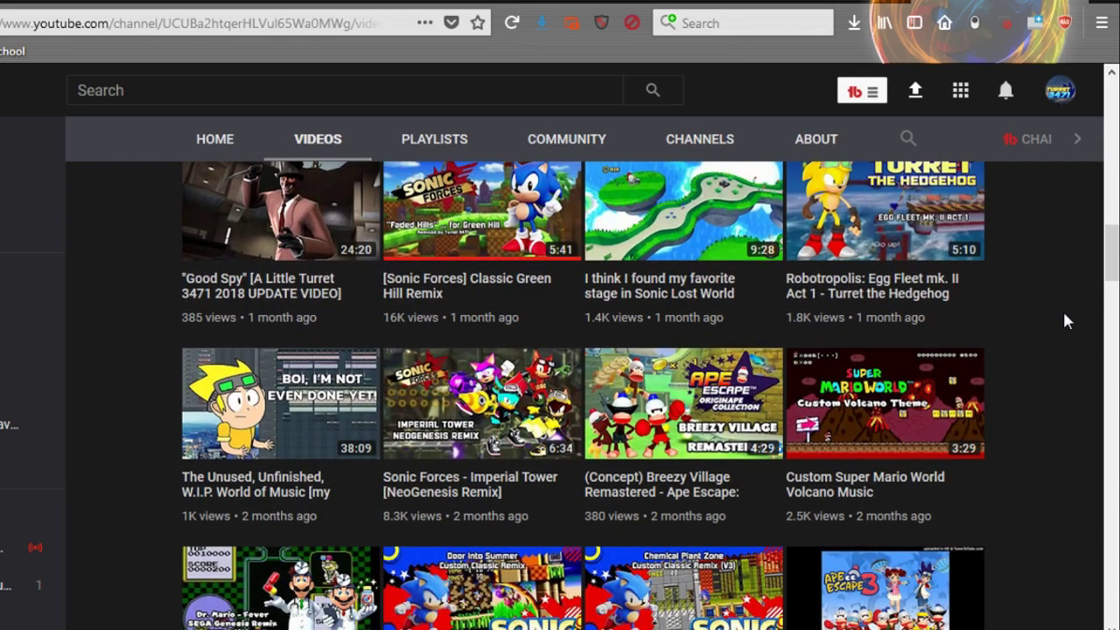
{"action": "scroll", "coordinate": [1065, 321], "scroll_direction": "down", "scroll_amount": 3}
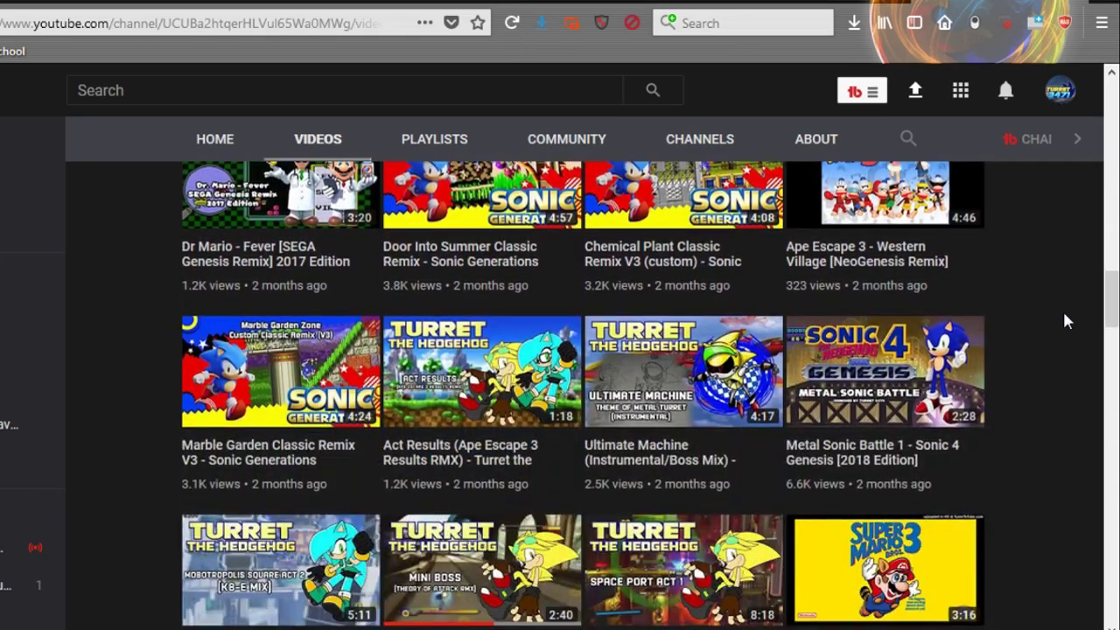
{"action": "scroll", "coordinate": [1065, 320], "scroll_direction": "down", "scroll_amount": 1}
{"action": "scroll", "coordinate": [1065, 320], "scroll_direction": "down", "scroll_amount": 3}
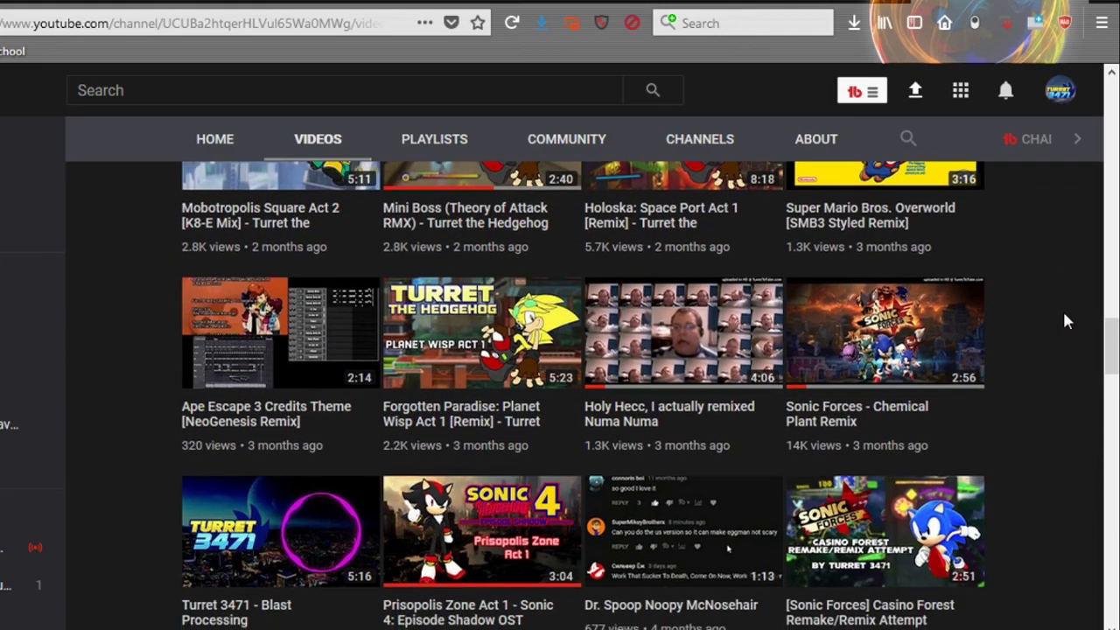
{"action": "scroll", "coordinate": [1065, 320], "scroll_direction": "down", "scroll_amount": 3}
{"action": "scroll", "coordinate": [1065, 320], "scroll_direction": "down", "scroll_amount": 5}
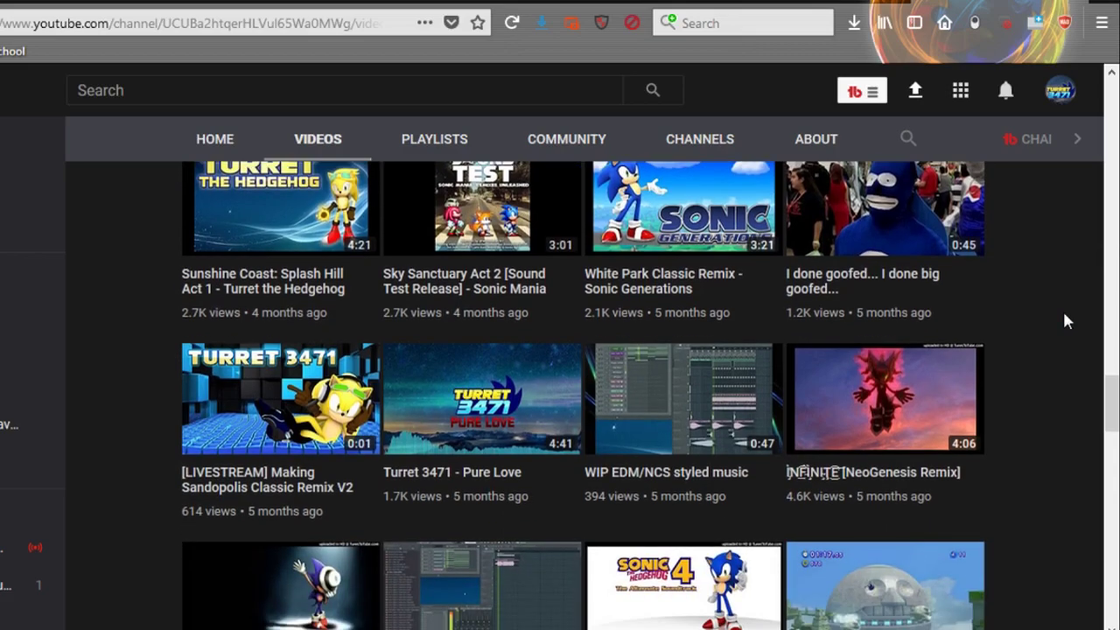
{"action": "scroll", "coordinate": [1065, 320], "scroll_direction": "down", "scroll_amount": 3}
{"action": "scroll", "coordinate": [1065, 320], "scroll_direction": "down", "scroll_amount": 7}
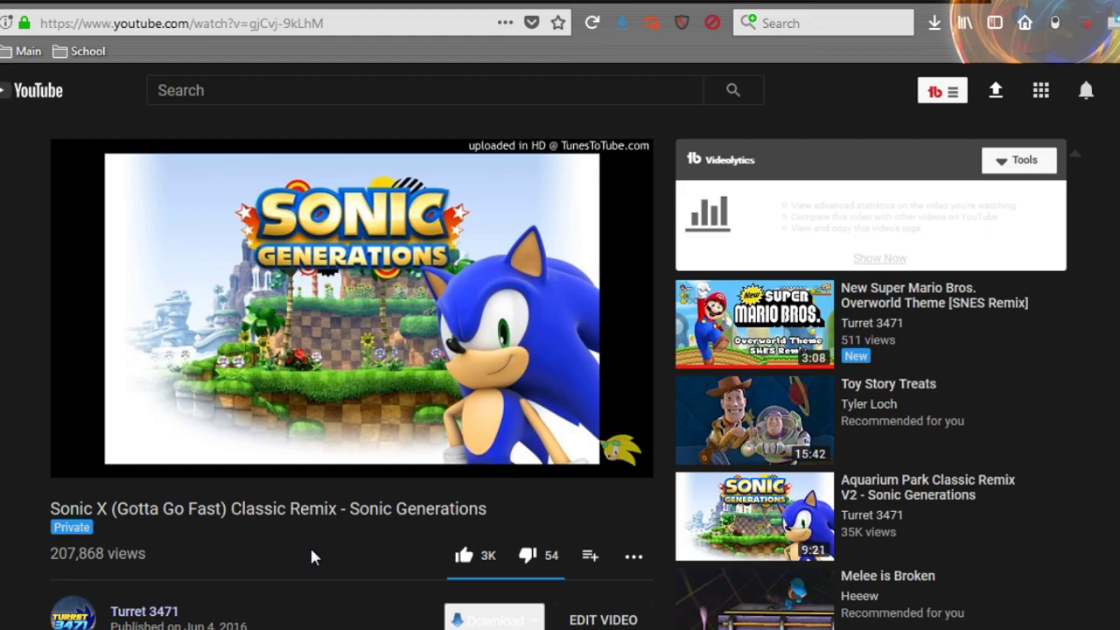
Step: Pause the Sonic X Classic Remix at 0:23, check the description, and return to the player
{"action": "mouse_move", "coordinate": [239, 366]}
{"action": "left_click", "coordinate": [239, 365]}
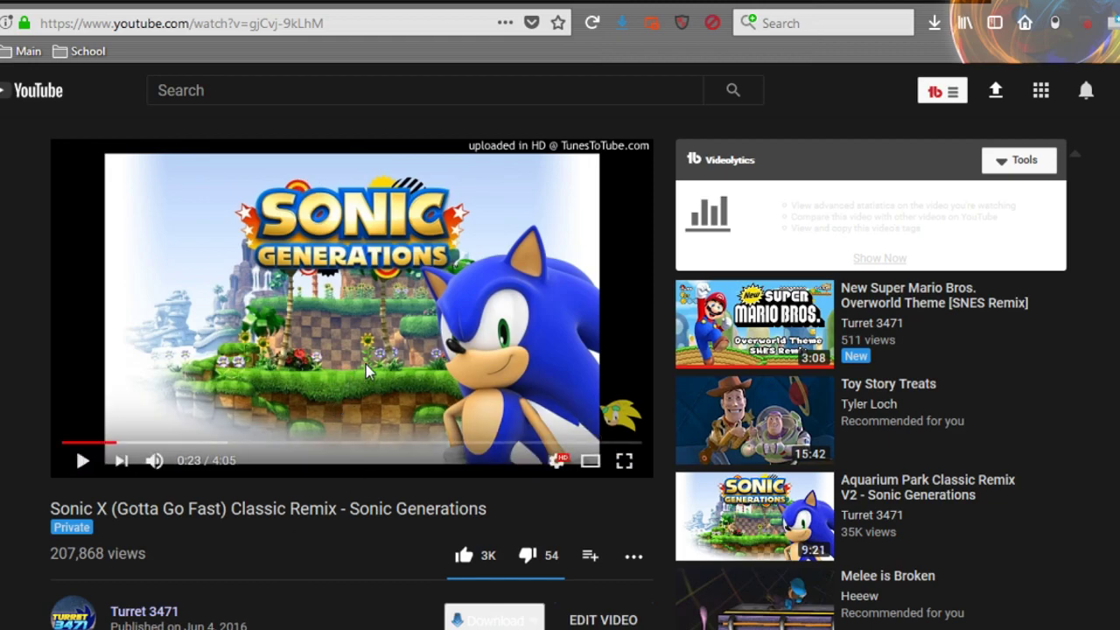
{"action": "scroll", "coordinate": [358, 484], "scroll_direction": "down", "scroll_amount": 3}
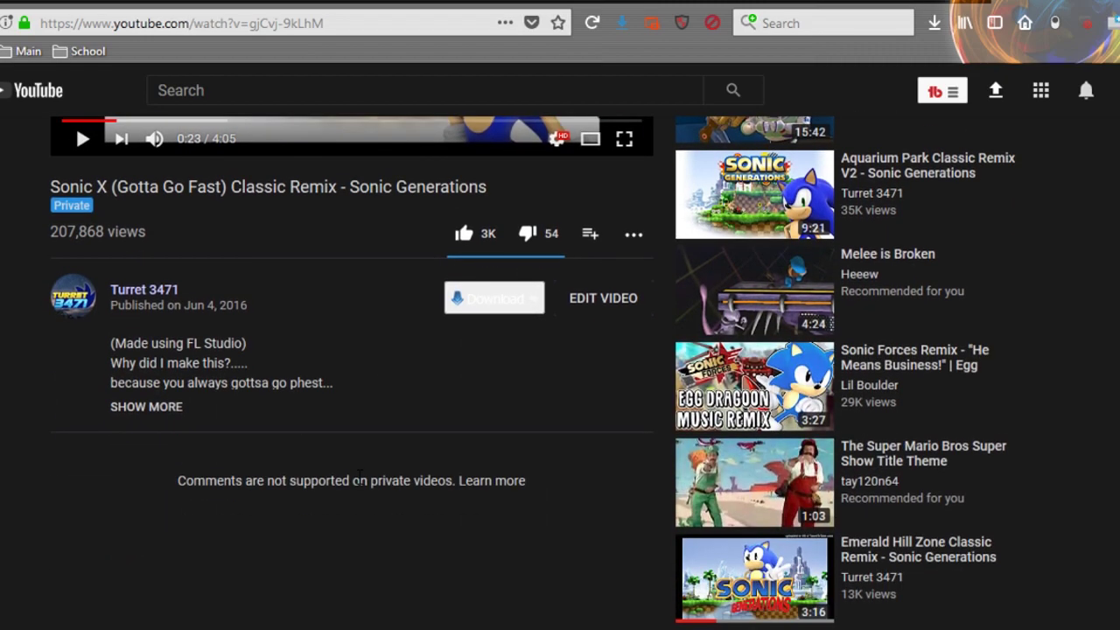
{"action": "scroll", "coordinate": [359, 477], "scroll_direction": "up", "scroll_amount": 2}
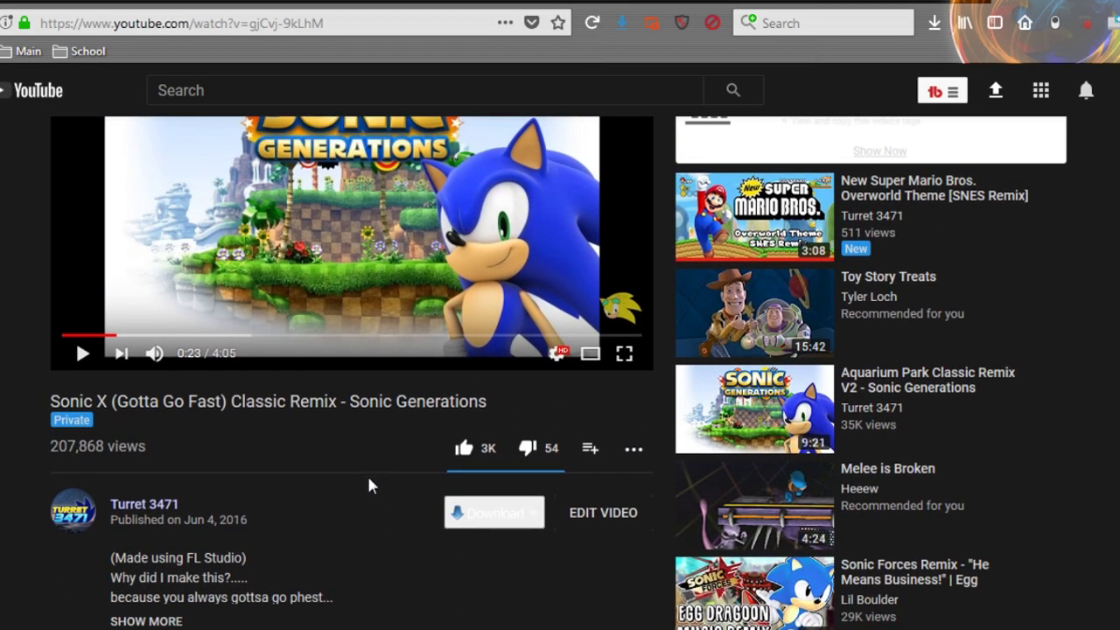
{"action": "scroll", "coordinate": [385, 468], "scroll_direction": "up", "scroll_amount": 1}
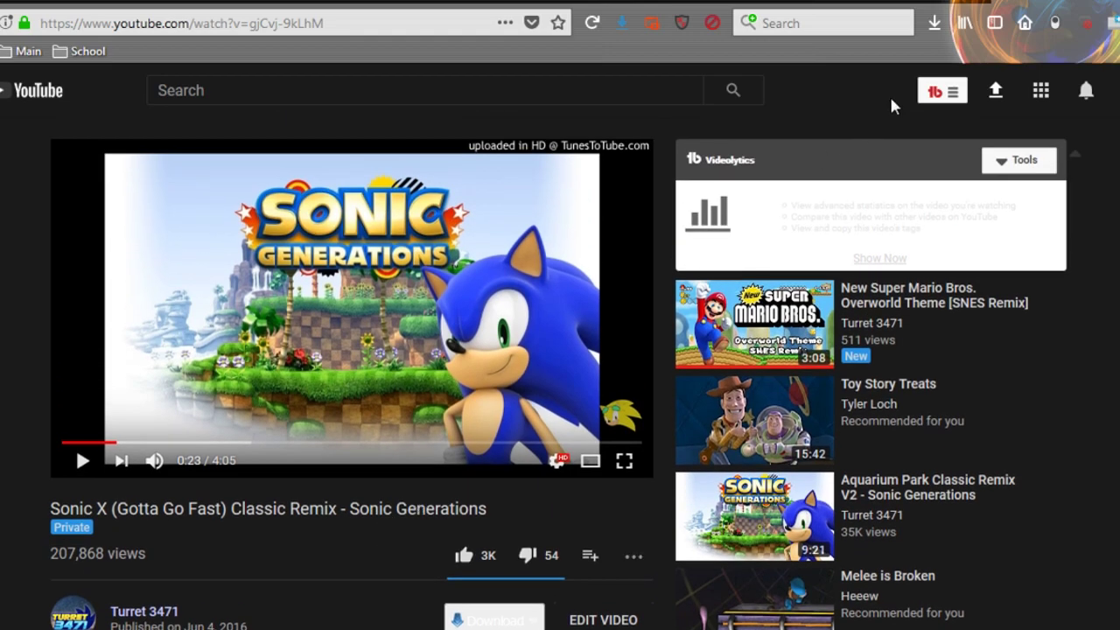